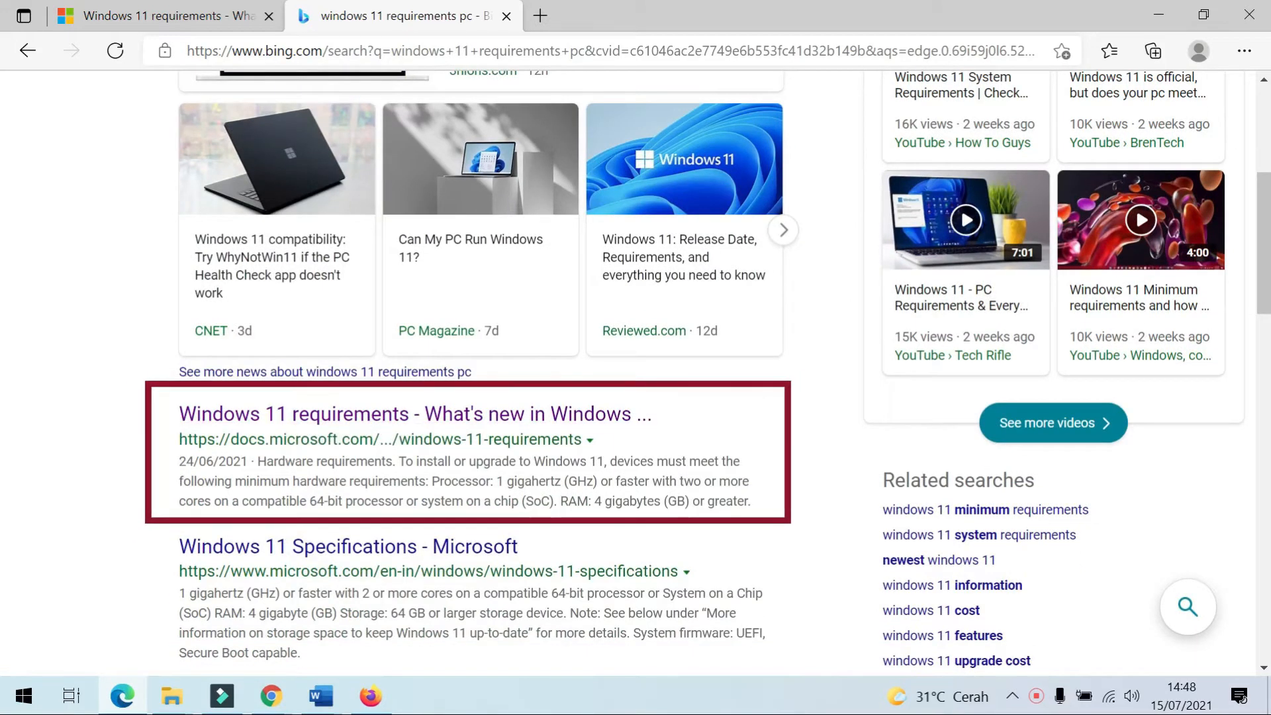
# Step: Open the Microsoft Docs Windows 11 requirements result and examine its hardware requirements list
pyautogui.click(364, 427)
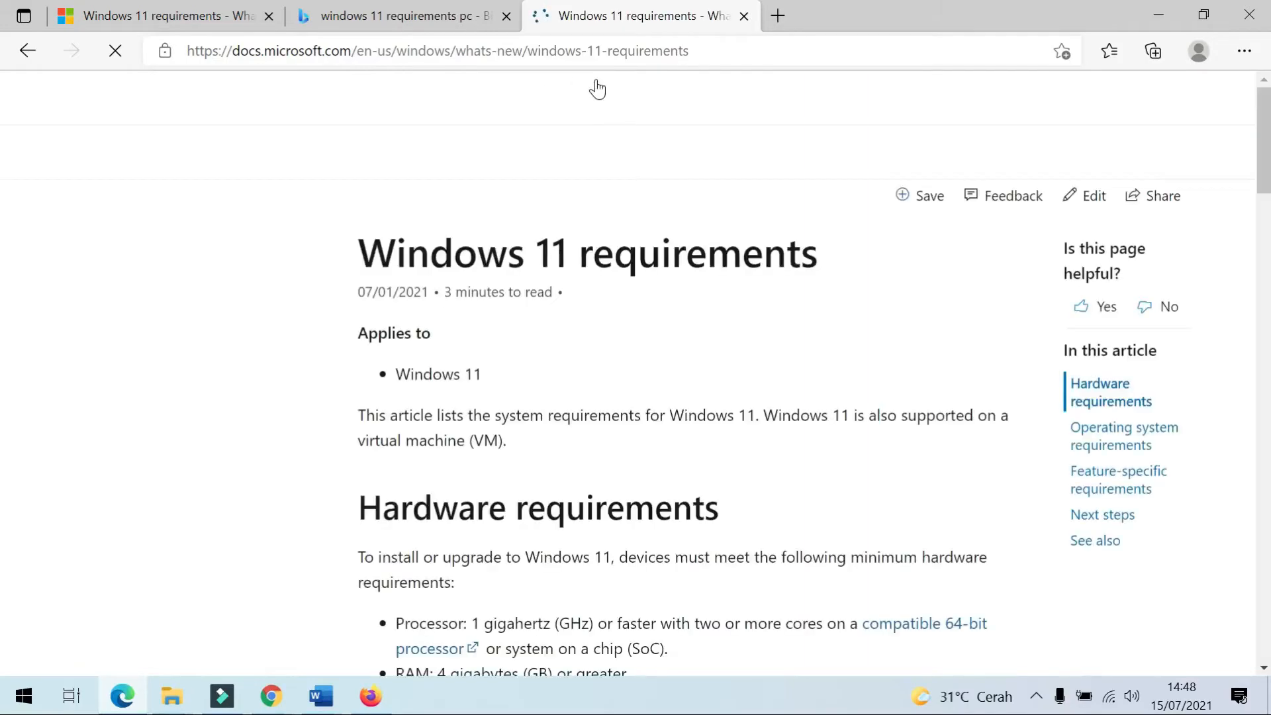
pyautogui.scroll(-3, 449, 352)
pyautogui.scroll(-1, 449, 352)
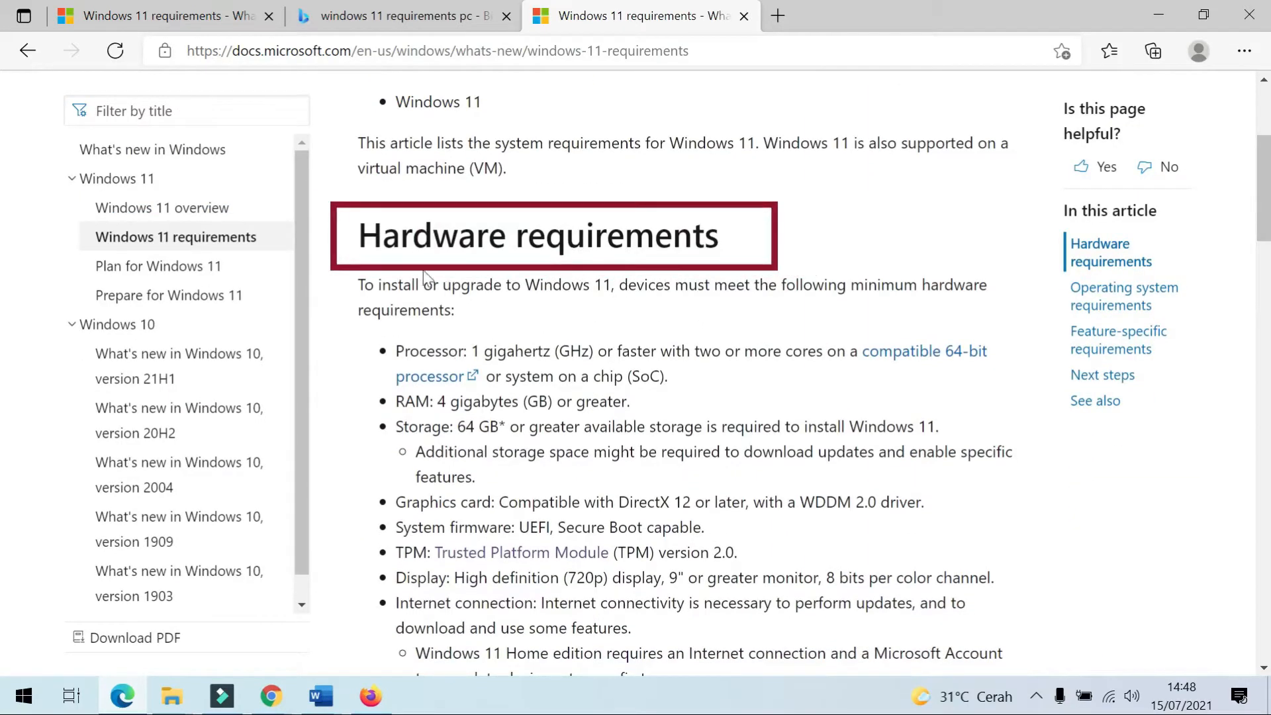
pyautogui.scroll(-1, 397, 272)
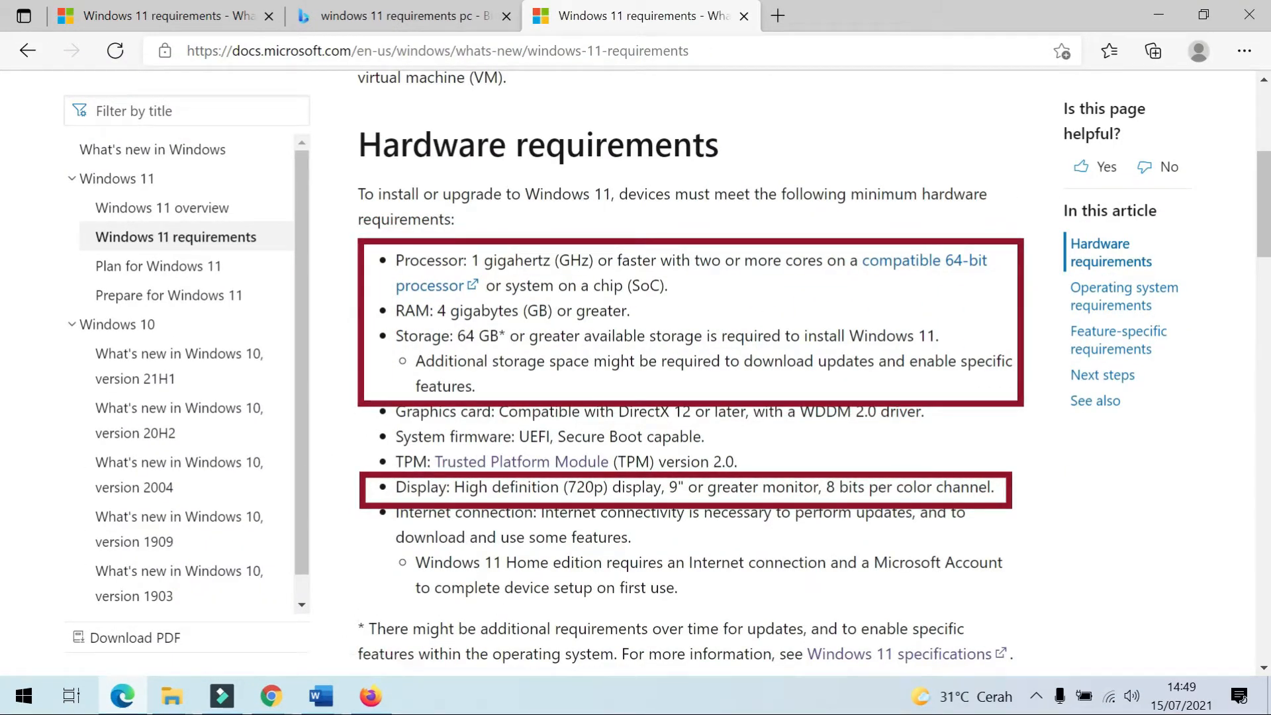
# Step: Open this PC's system About settings and place the window over the requirements page for comparison
pyautogui.rightClick(26, 706)
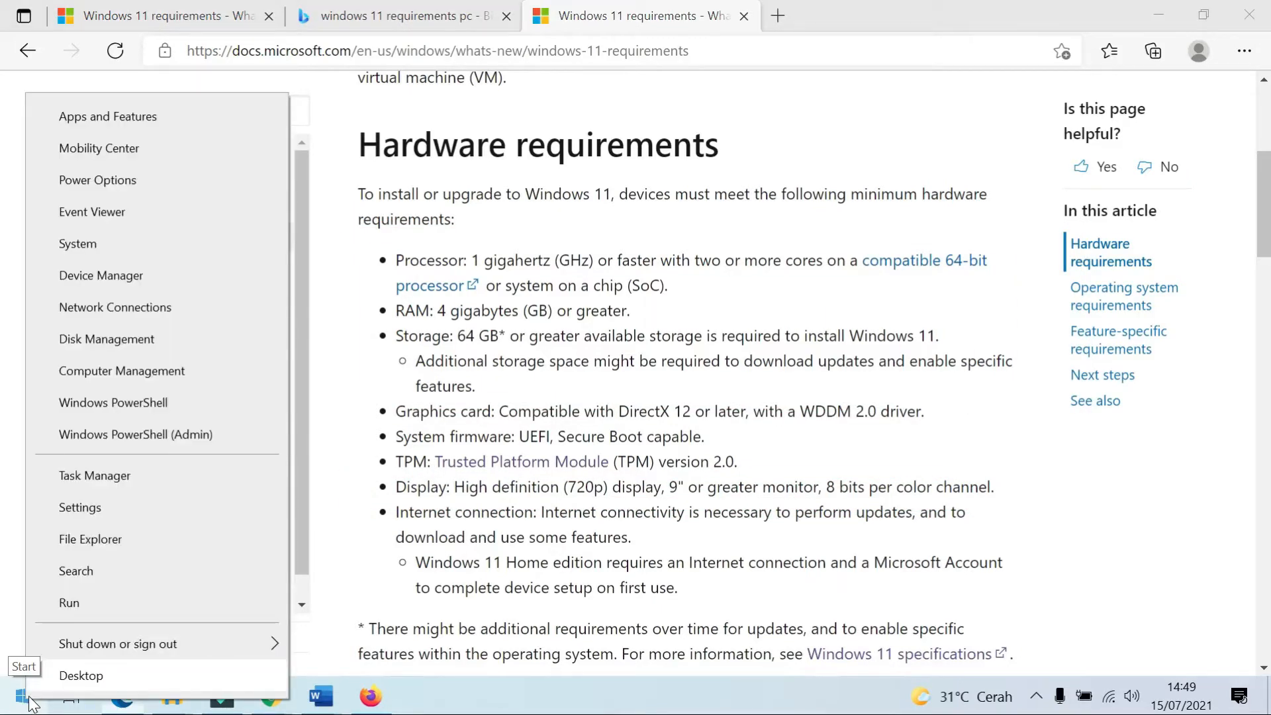
pyautogui.click(123, 246)
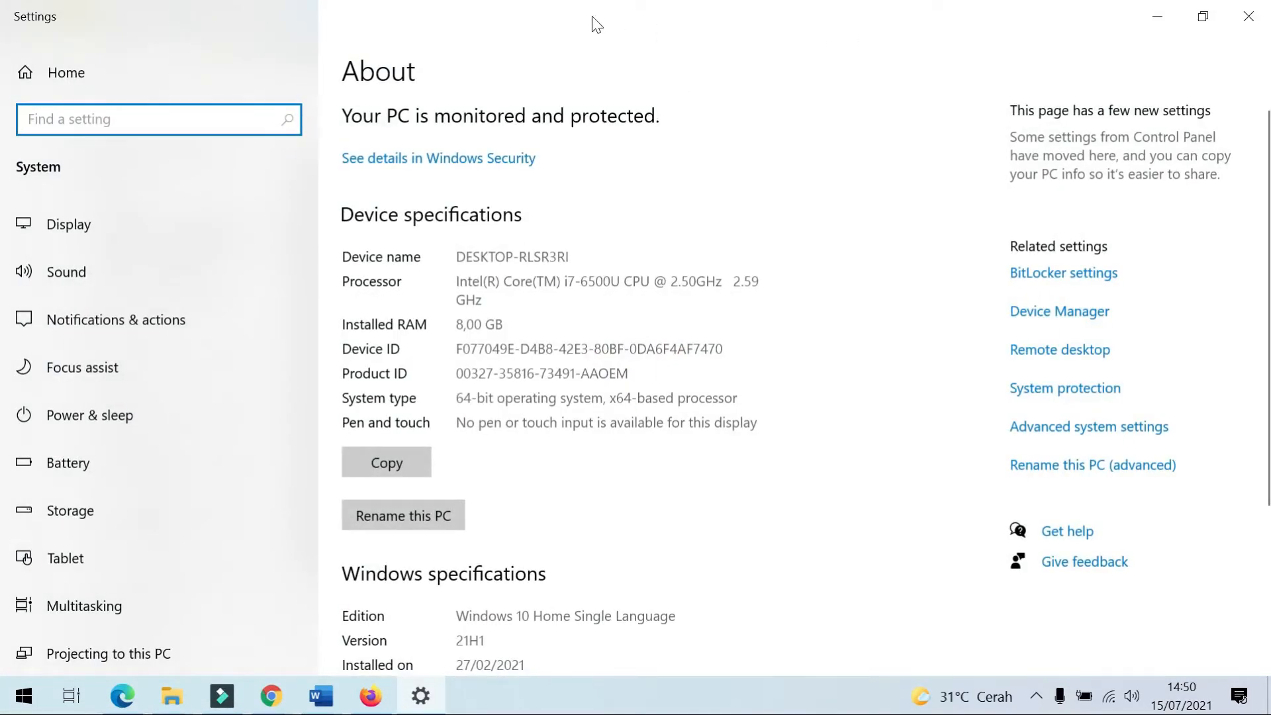
pyautogui.moveTo(590, 16); pyautogui.dragTo(1180, 67)
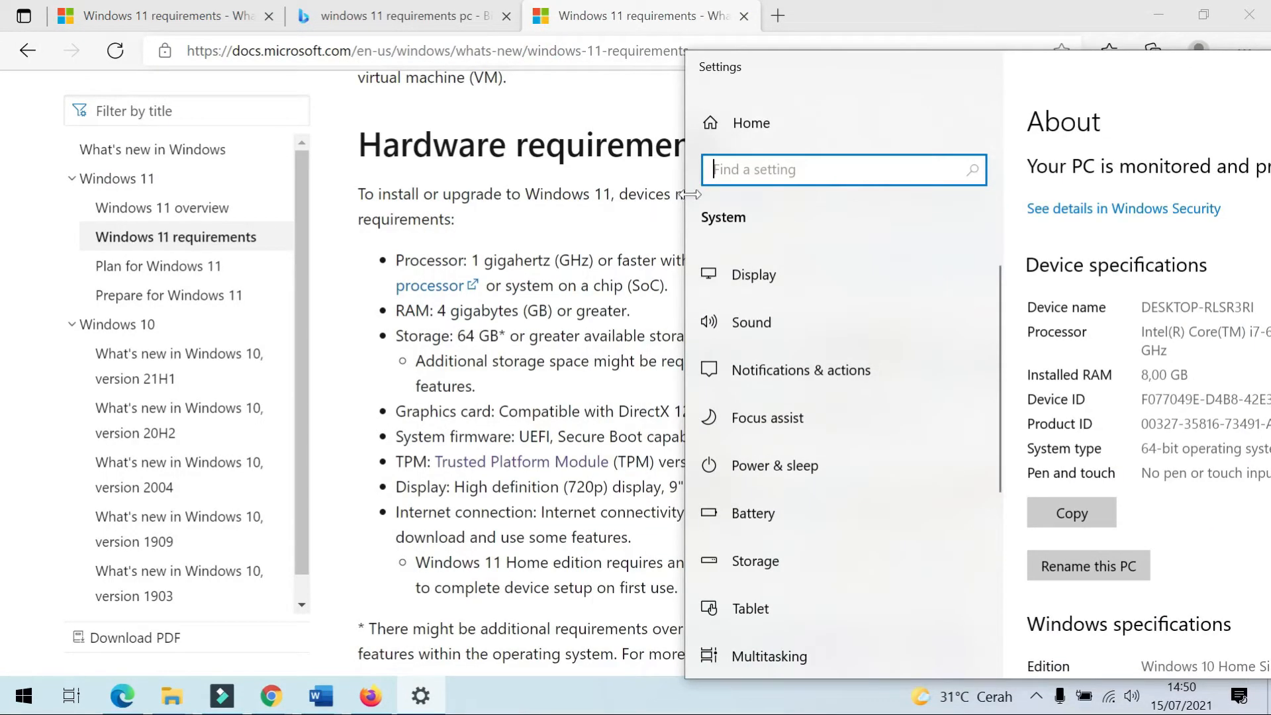
pyautogui.moveTo(1042, 74); pyautogui.dragTo(898, 45)
pyautogui.moveTo(1000, 44); pyautogui.dragTo(783, 78)
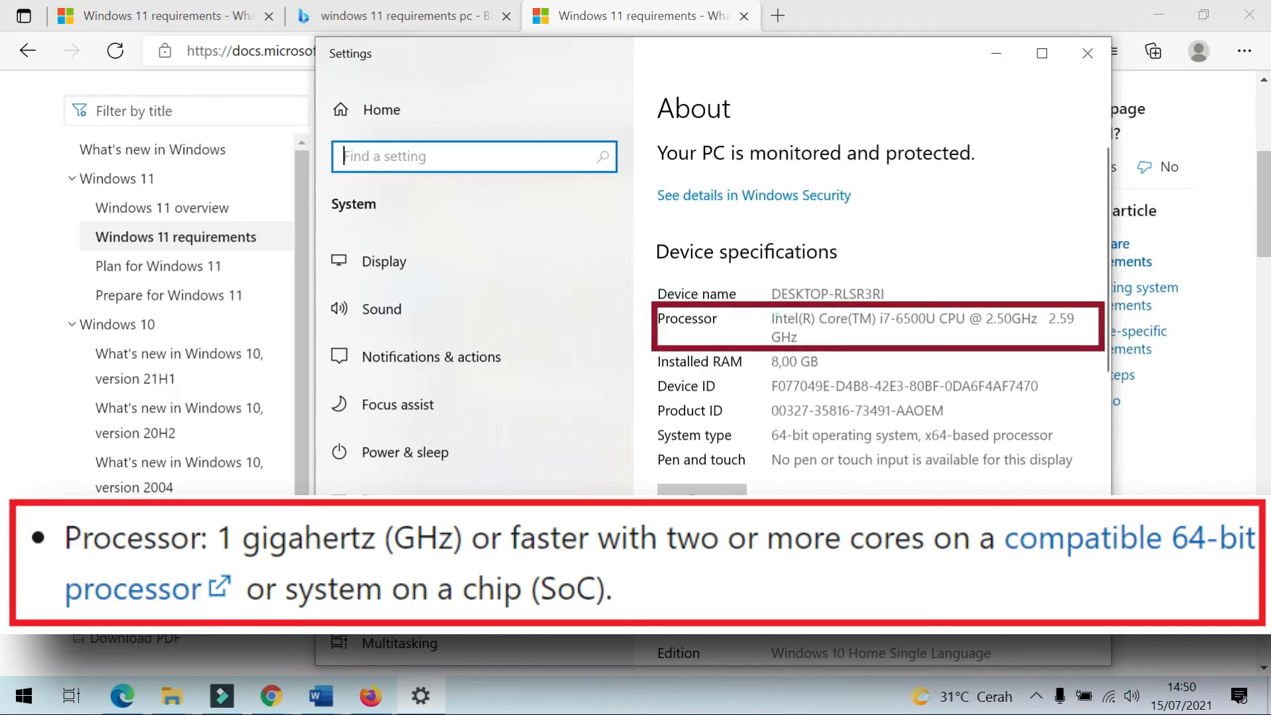
# Step: Check the processor and installed RAM in the device specifications against the Windows 11 minimums
pyautogui.moveTo(775, 319); pyautogui.dragTo(798, 338)
pyautogui.click(1012, 321)
pyautogui.moveTo(986, 319); pyautogui.dragTo(1038, 320)
pyautogui.moveTo(895, 61); pyautogui.dragTo(1119, 71)
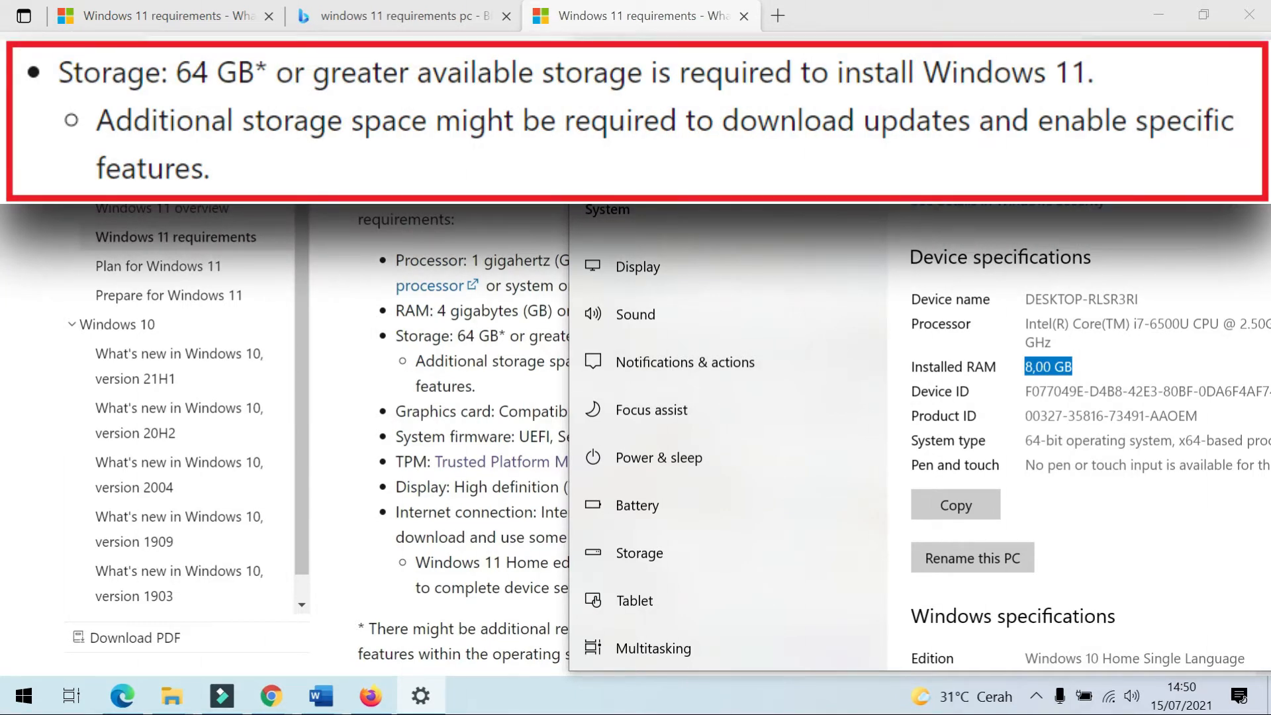
# Step: Check the Local Disk (C:) capacity in the Storage settings and the display resolution in the Display settings
pyautogui.click(704, 549)
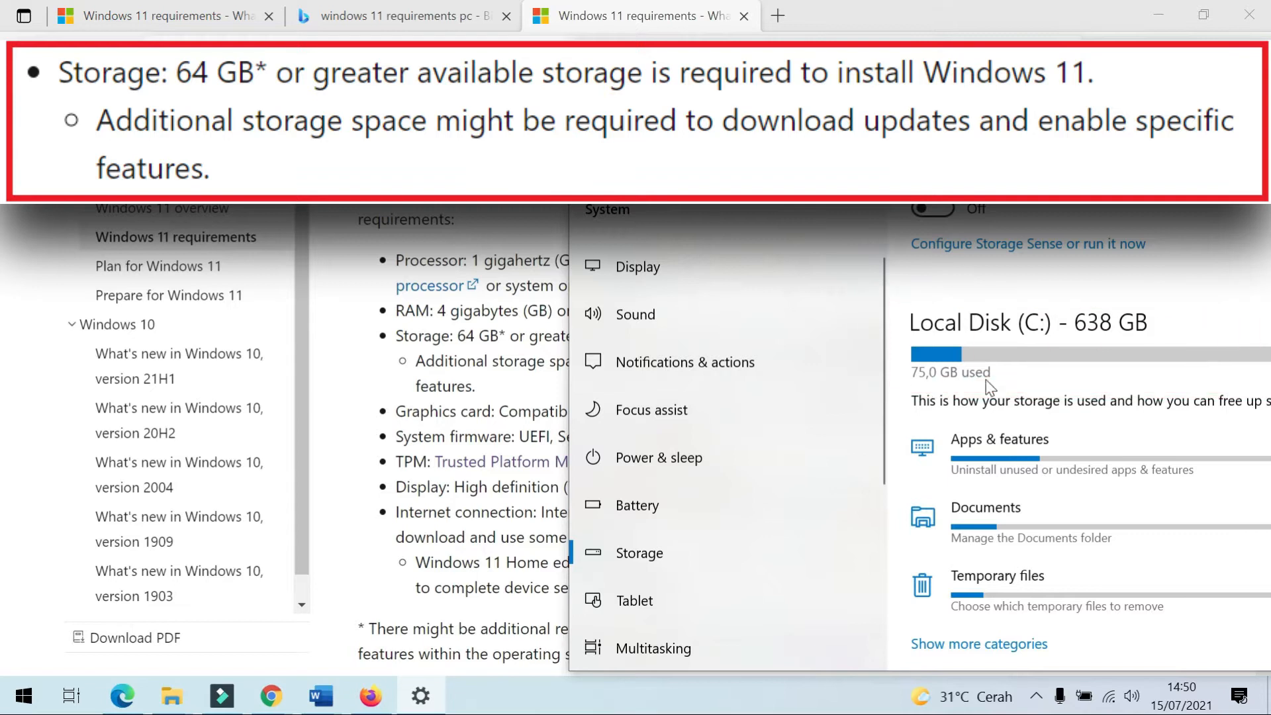
pyautogui.moveTo(814, 62); pyautogui.dragTo(826, 22)
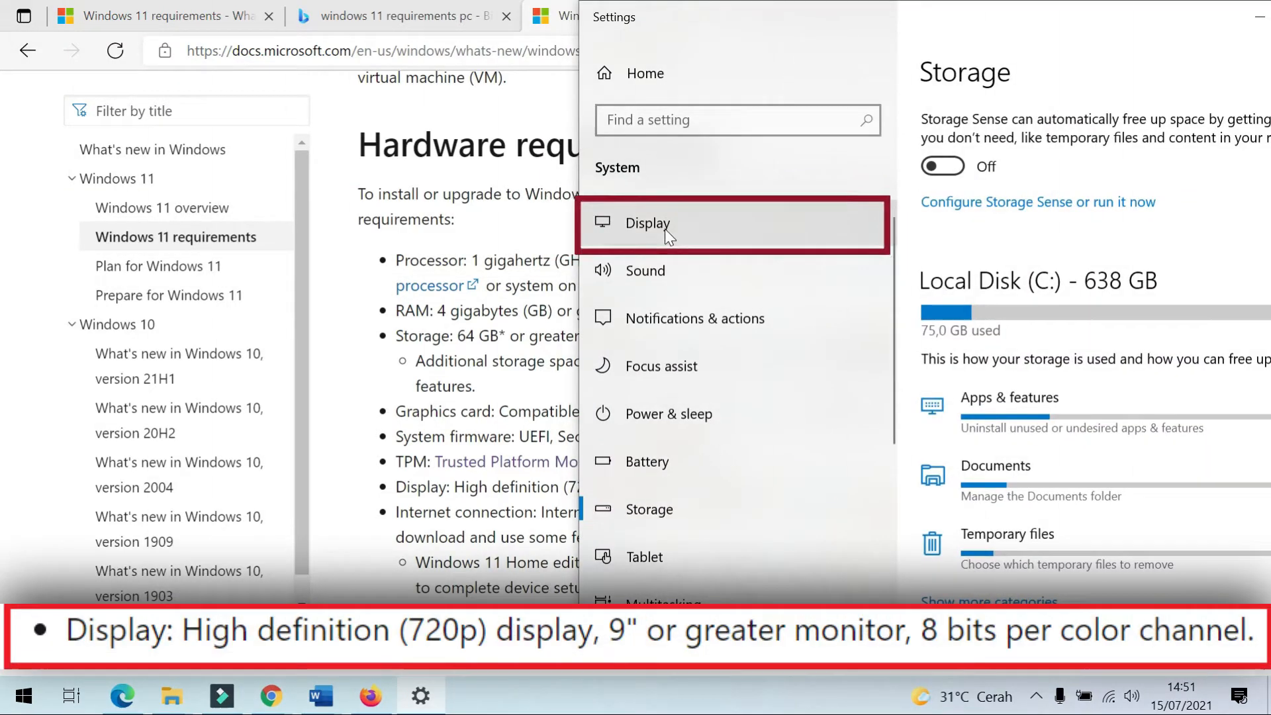
pyautogui.click(665, 229)
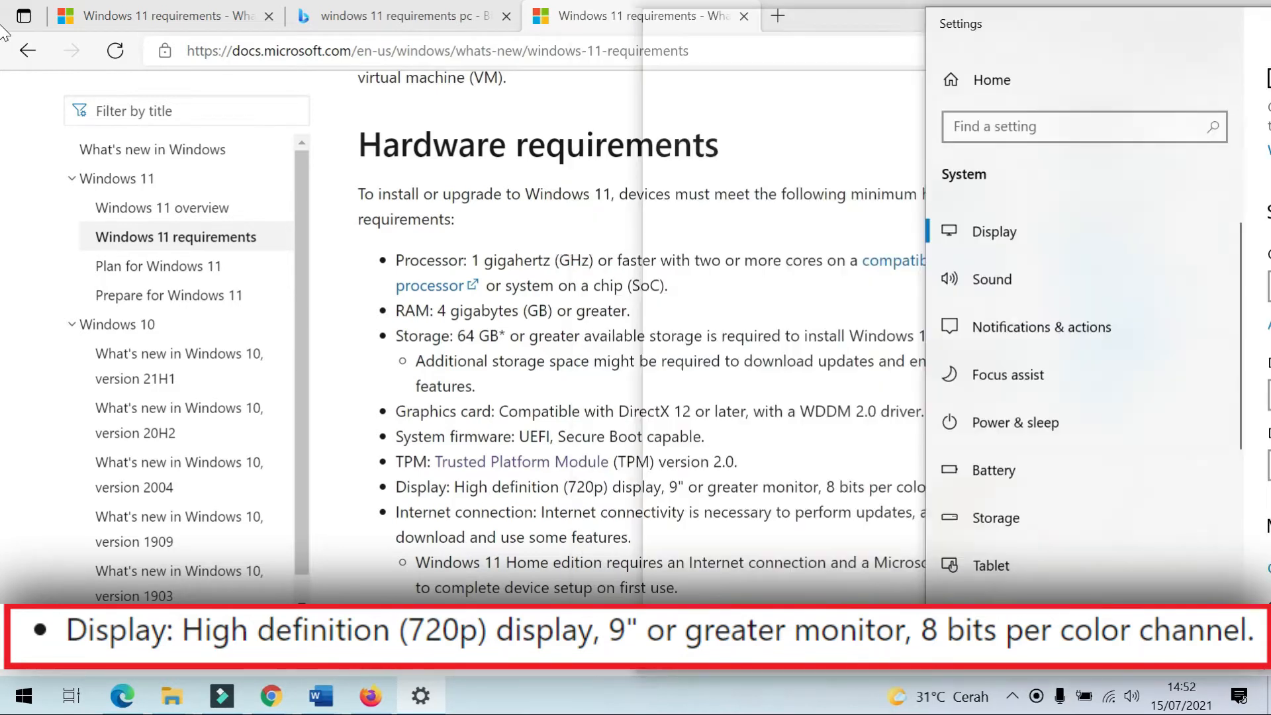
pyautogui.moveTo(1268, 23); pyautogui.dragTo(904, 23)
pyautogui.scroll(-2, 1072, 340)
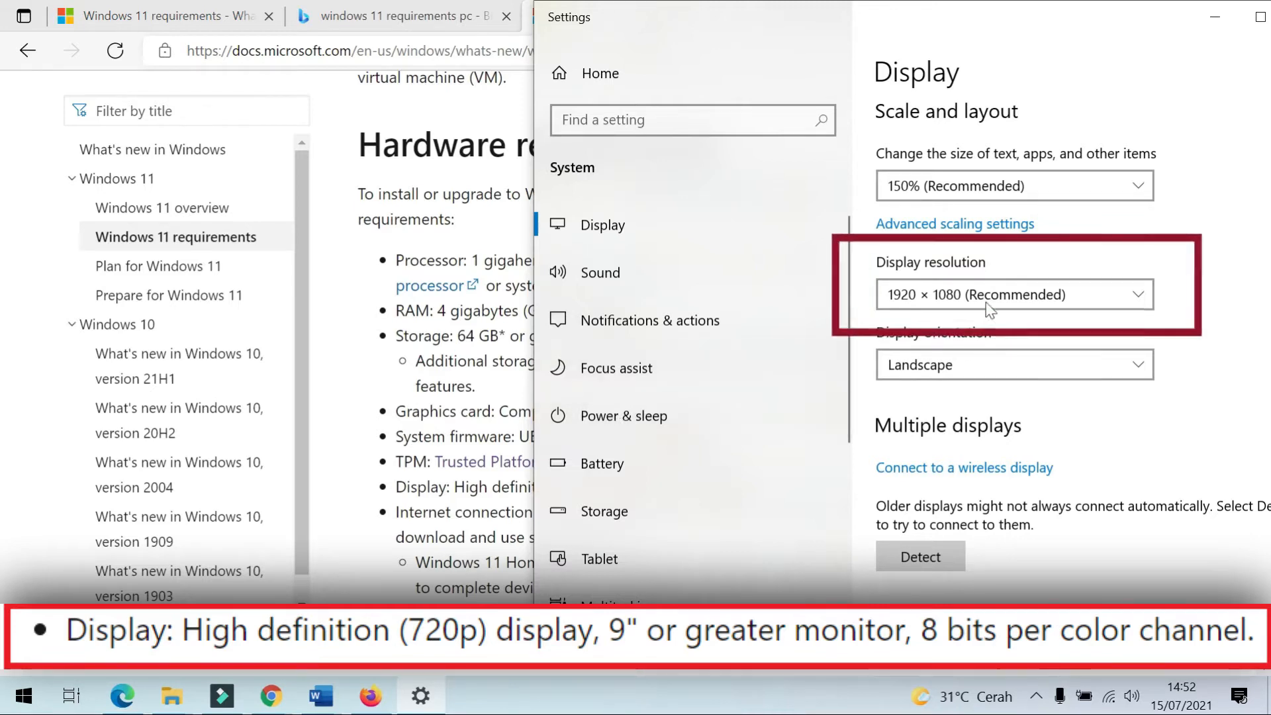
# Step: Check the system type in the About settings against the 64-bit processor requirement, and close Settings
pyautogui.moveTo(1030, 30)
pyautogui.mouseDown()
pyautogui.moveTo(1111, 79)
pyautogui.moveTo(1172, 93)
pyautogui.mouseUp()
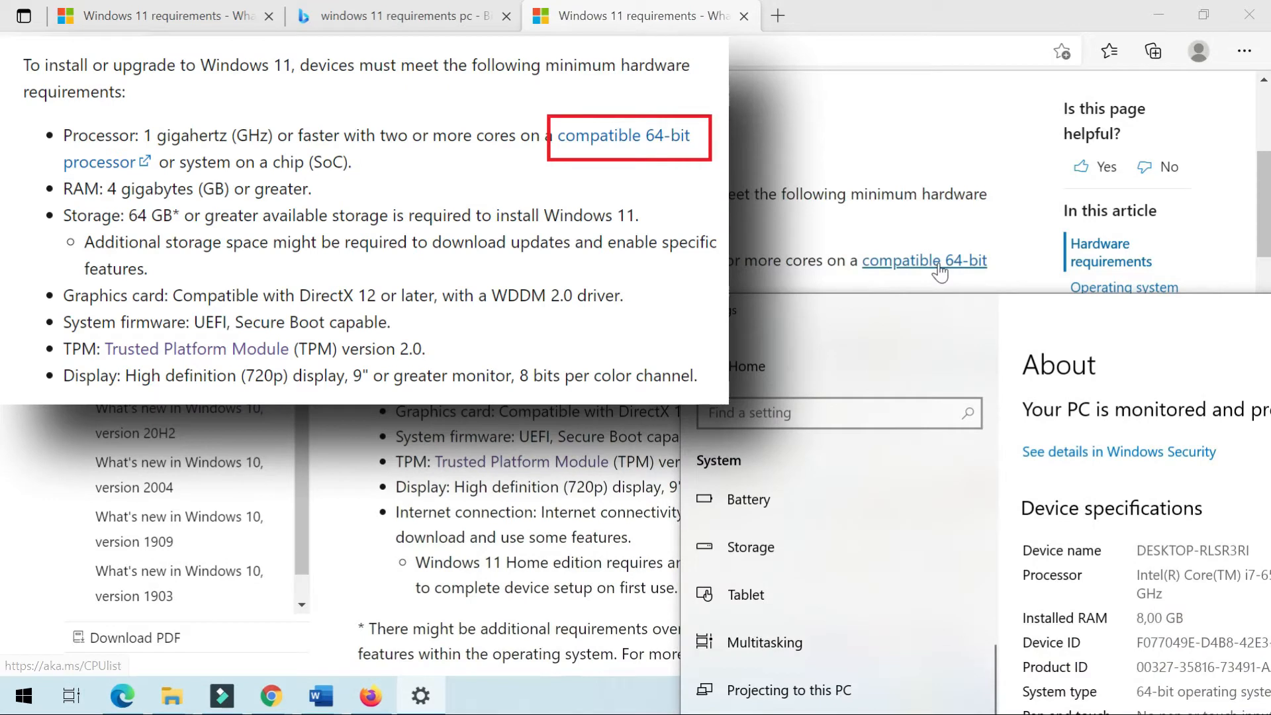
pyautogui.moveTo(974, 311); pyautogui.dragTo(832, 79)
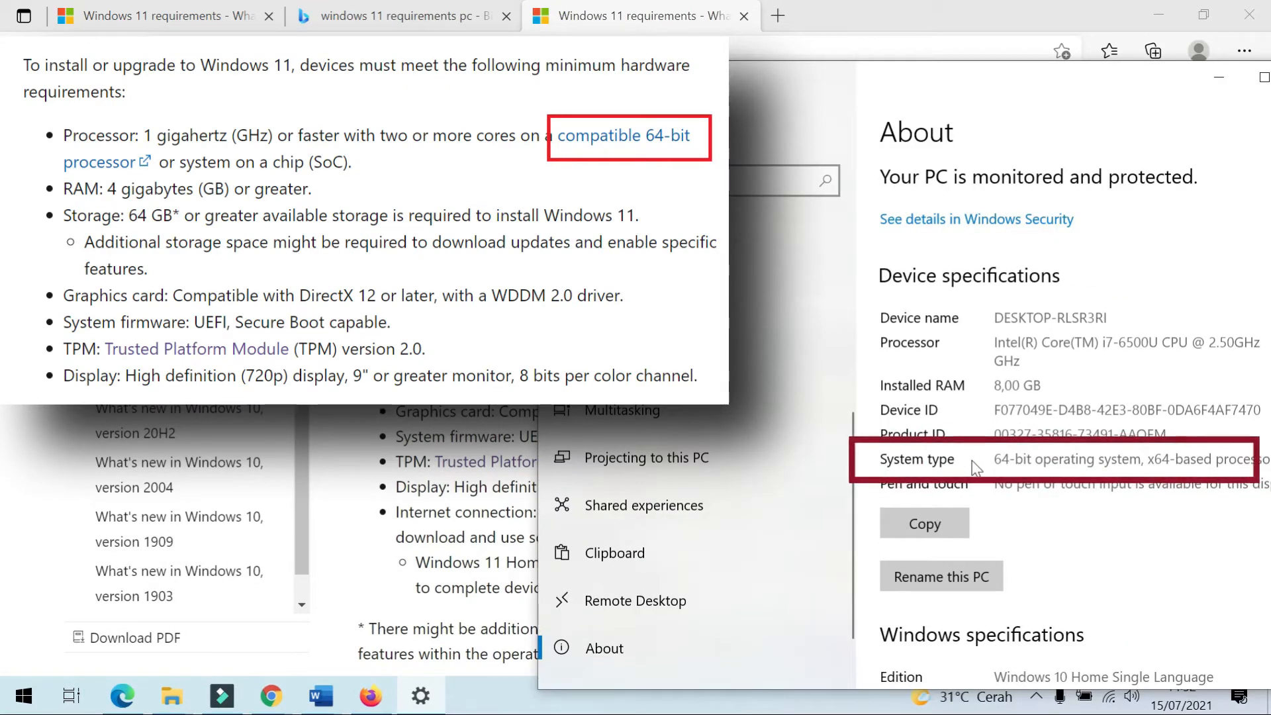
pyautogui.moveTo(994, 459); pyautogui.dragTo(1129, 459)
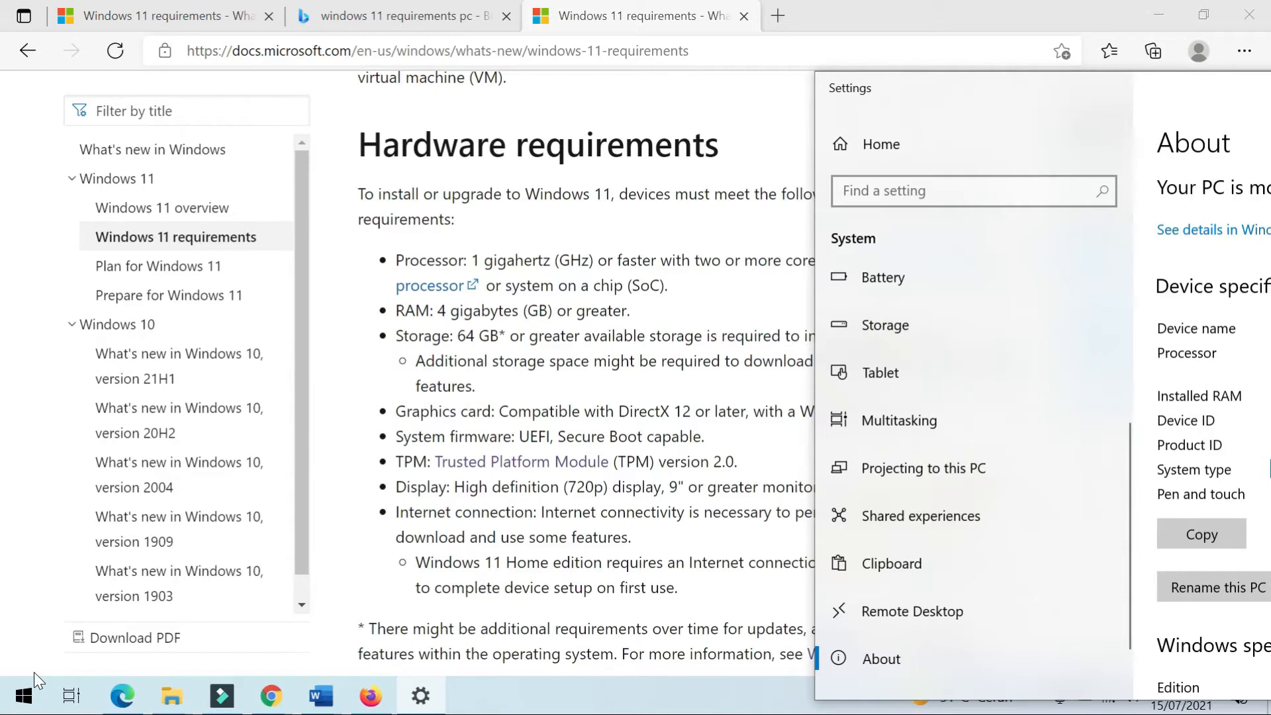
pyautogui.moveTo(1080, 95); pyautogui.dragTo(576, 116)
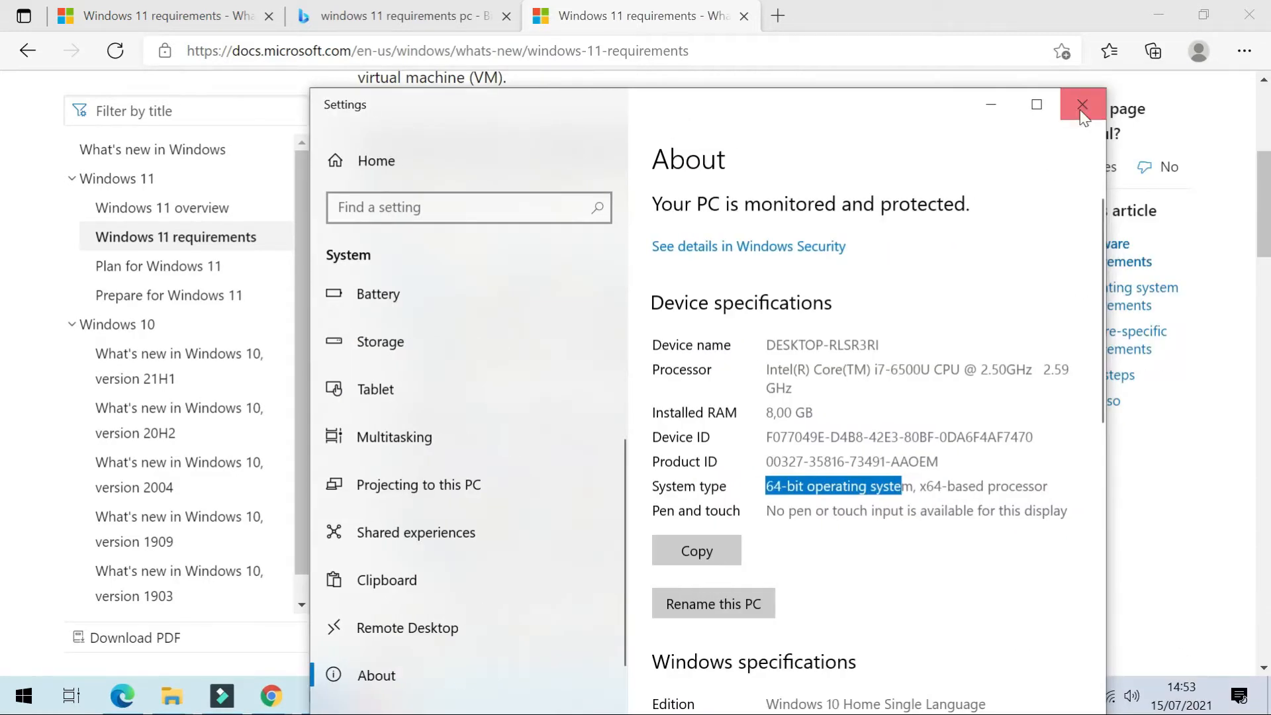
pyautogui.click(1078, 105)
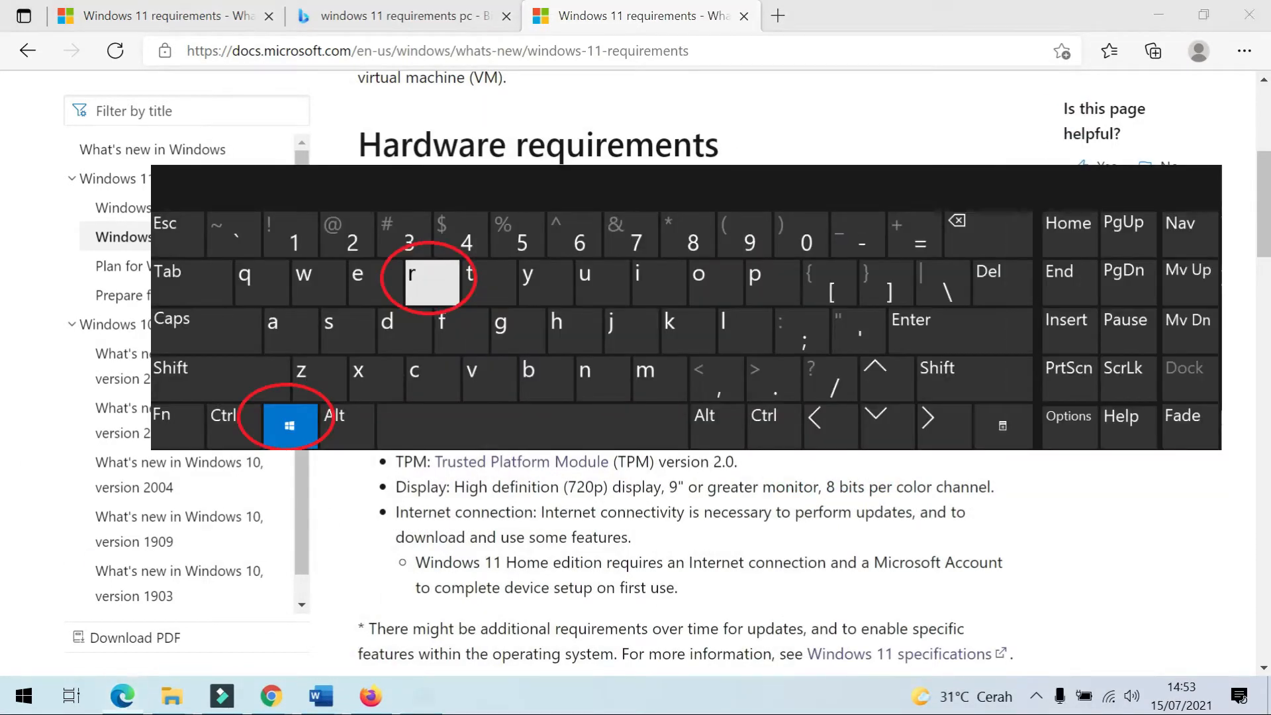
# Step: Run dxdiag, check the DirectX version in the system information, and exit the diagnostic tool
pyautogui.press('super+r')
pyautogui.write('dxdiag')
pyautogui.press('BackSpace')
pyautogui.write('g')
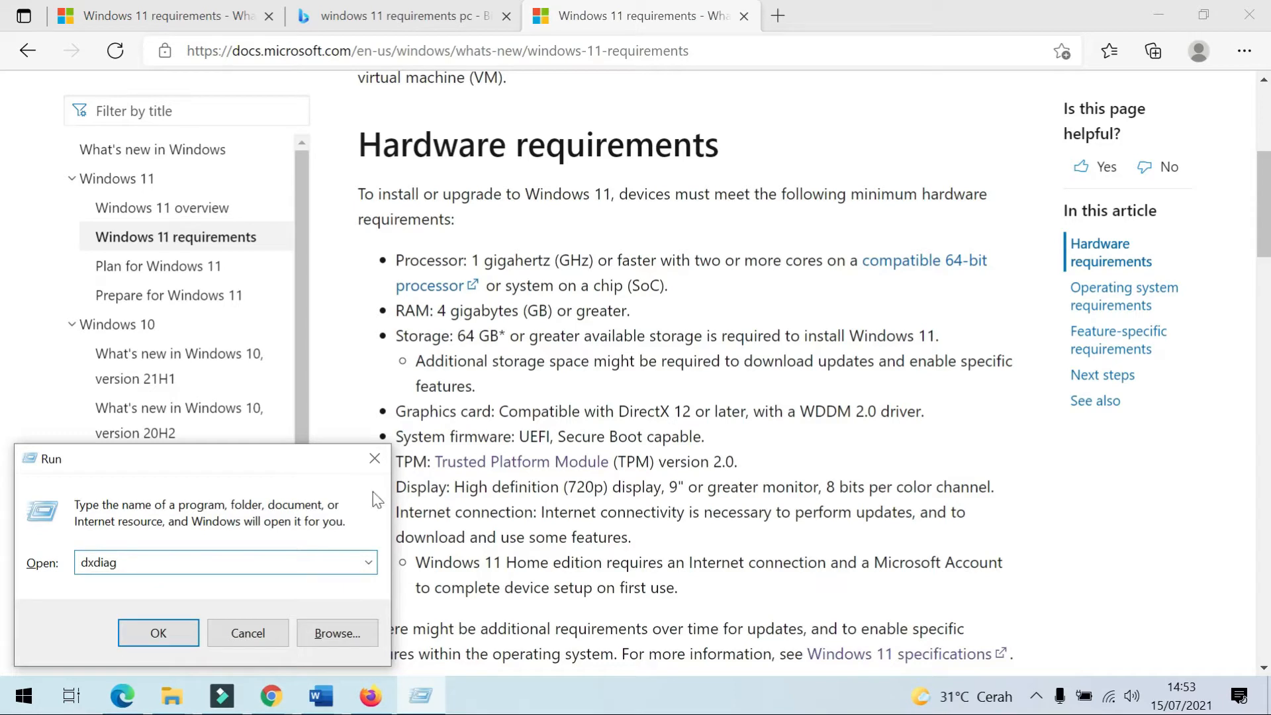
pyautogui.click(181, 634)
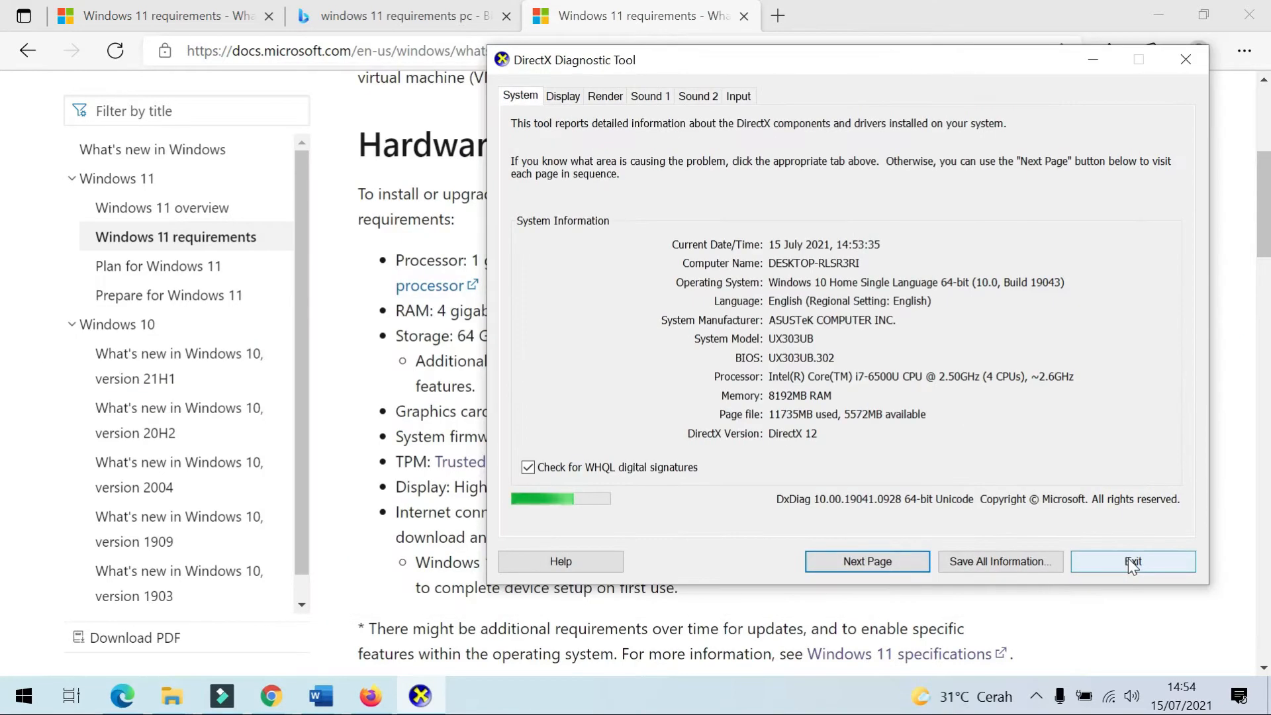
pyautogui.click(1133, 562)
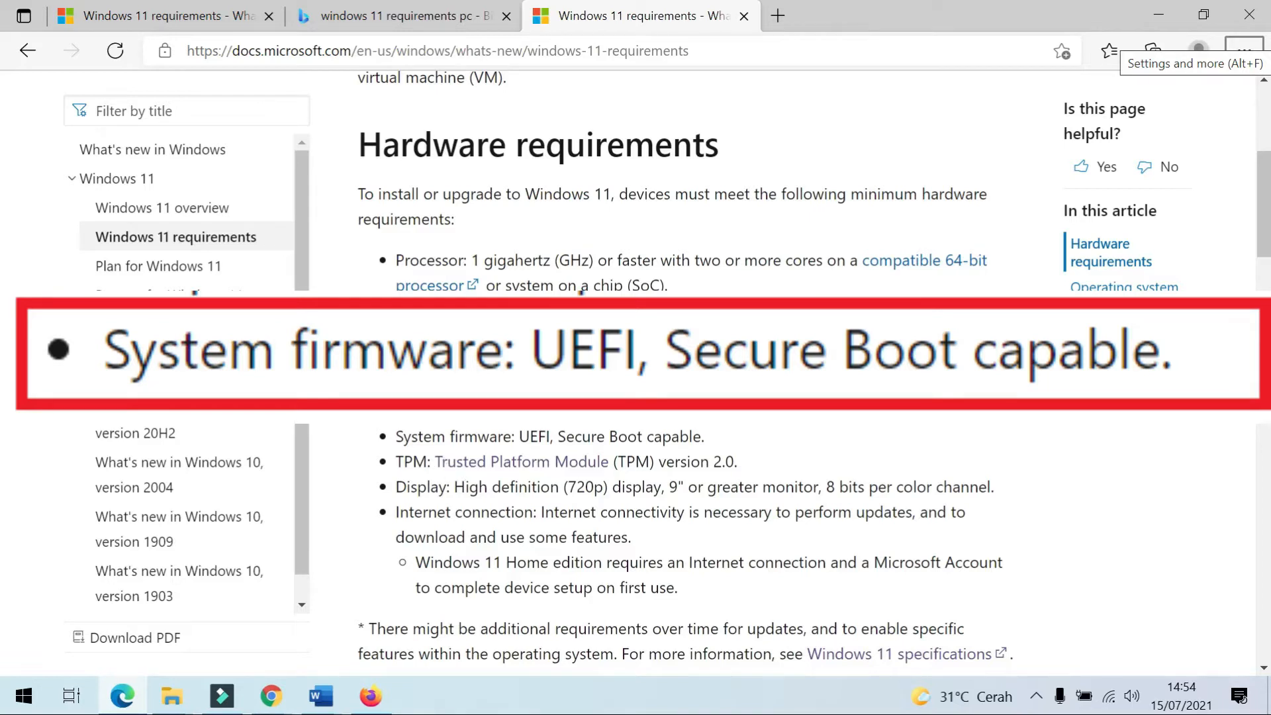
# Step: Open the System Firmware device's properties from the Firmware category in Device Manager
pyautogui.rightClick(26, 706)
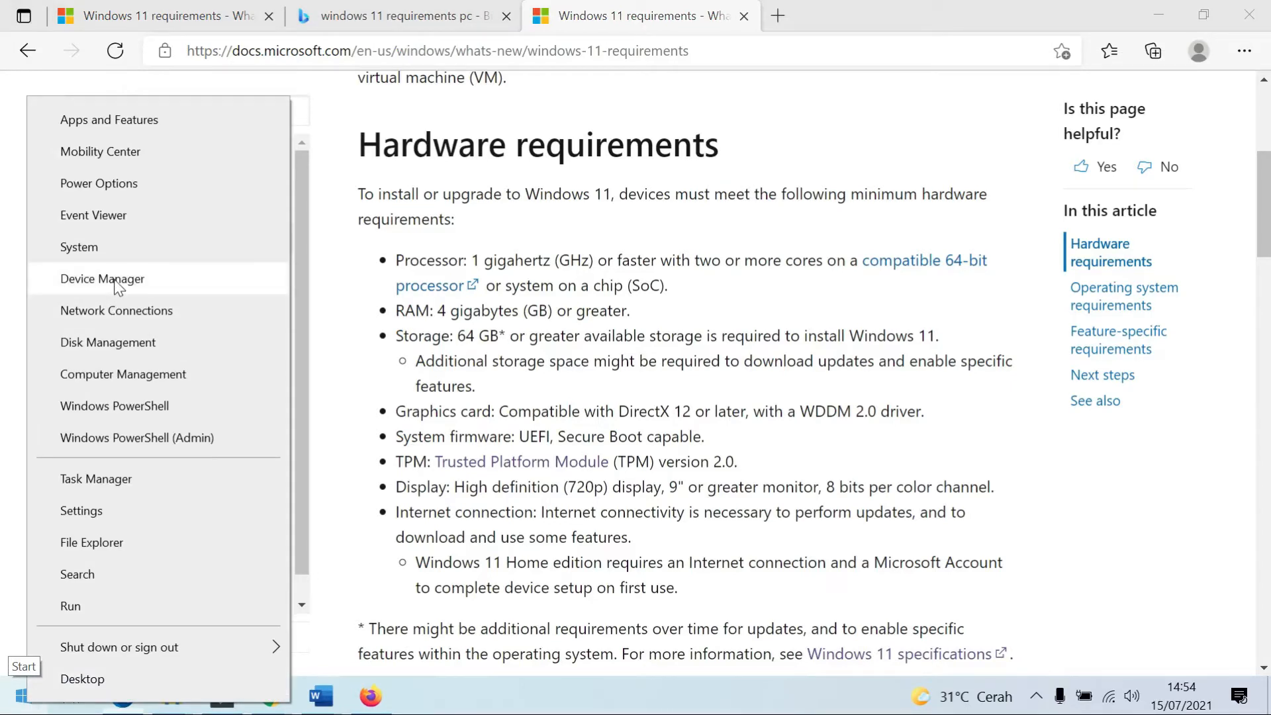
pyautogui.click(114, 279)
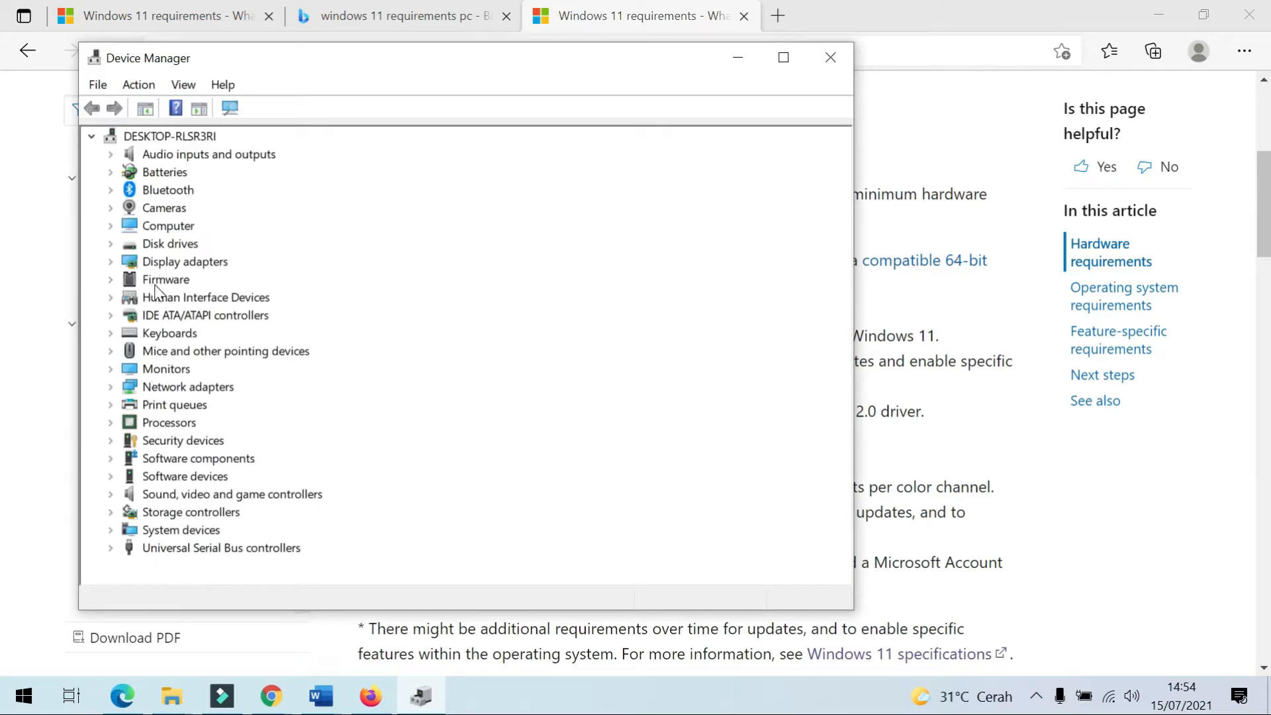
pyautogui.click(141, 283)
pyautogui.click(113, 283)
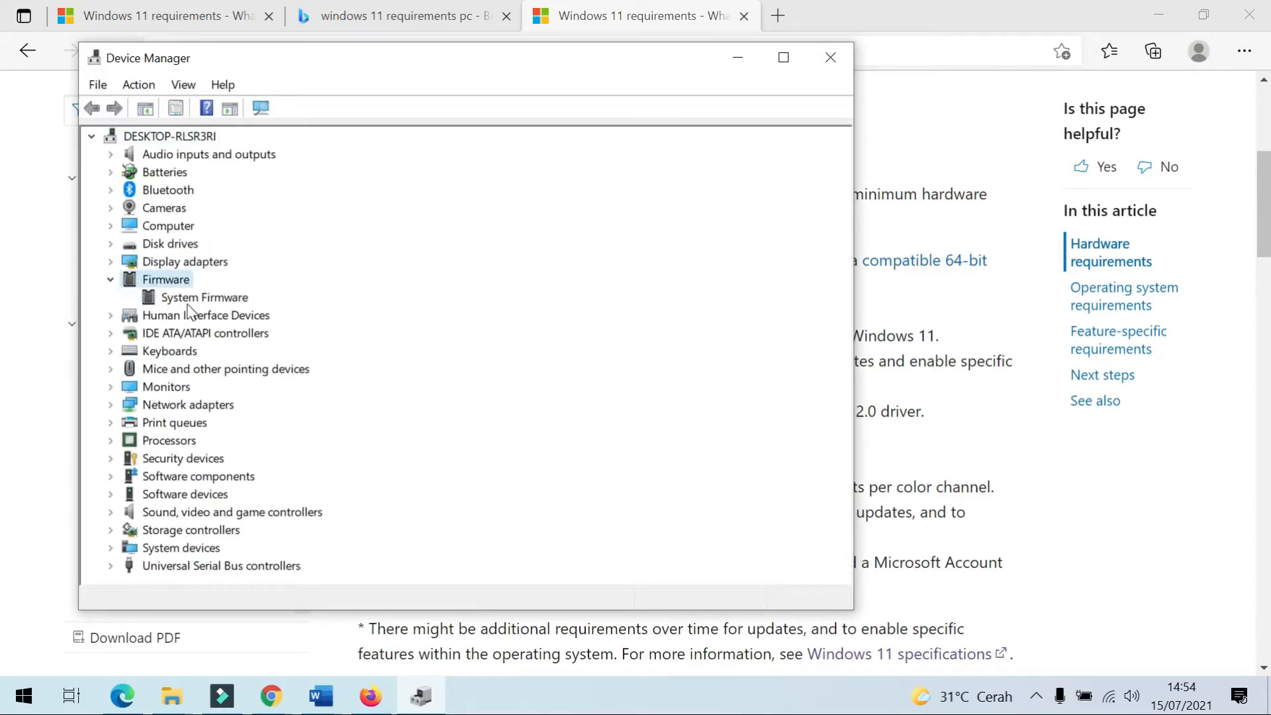
pyautogui.click(186, 304)
pyautogui.rightClick(197, 307)
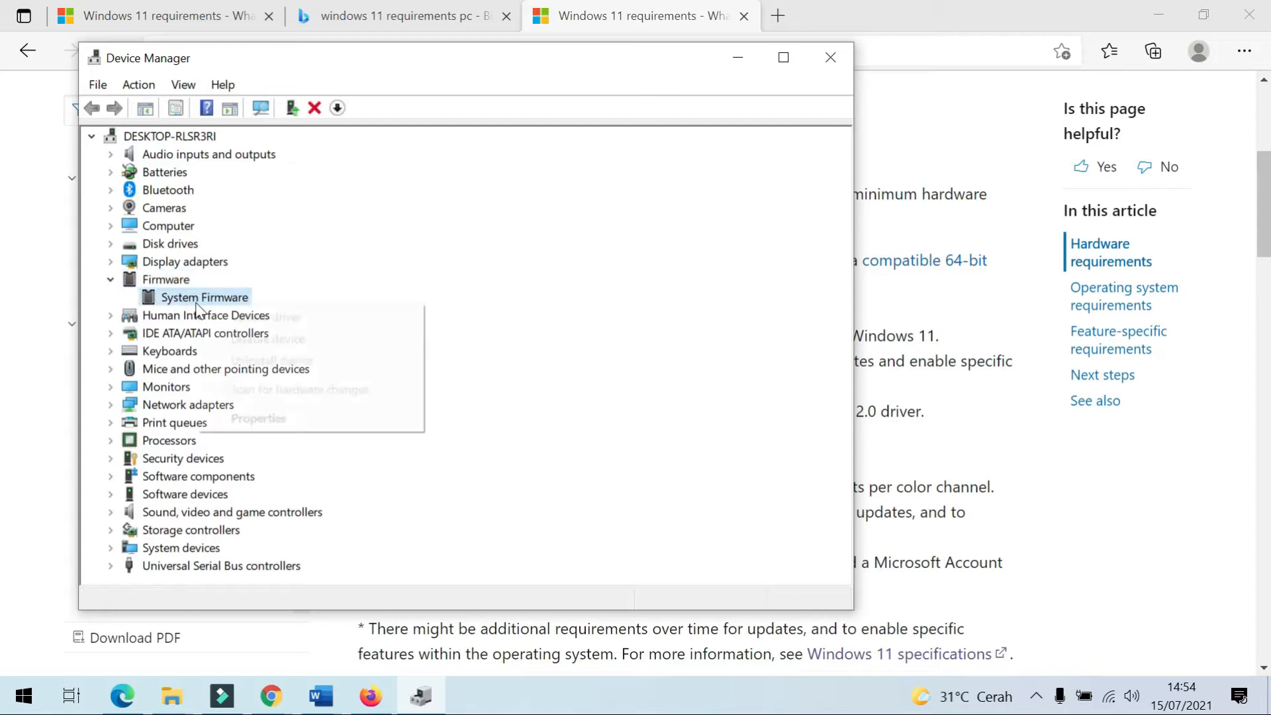
pyautogui.click(278, 417)
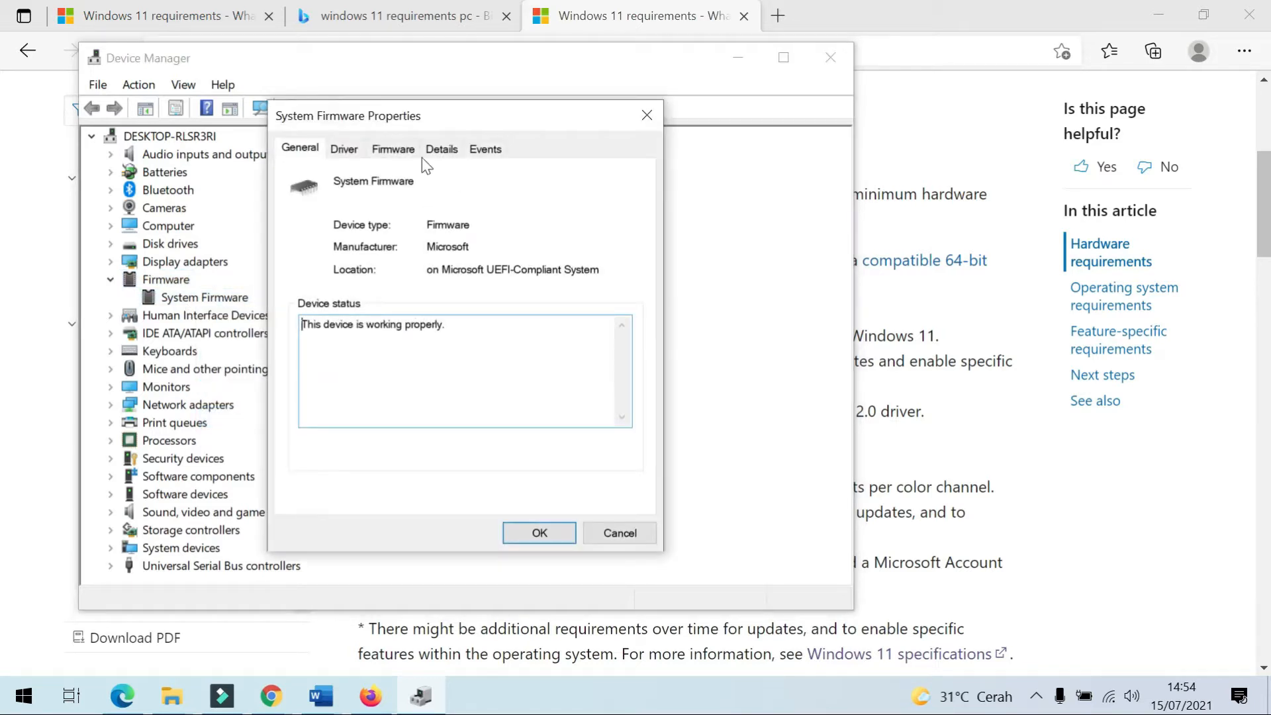
# Step: Check the System Firmware event information for a UEFI device, and close the properties and Device Manager
pyautogui.click(480, 151)
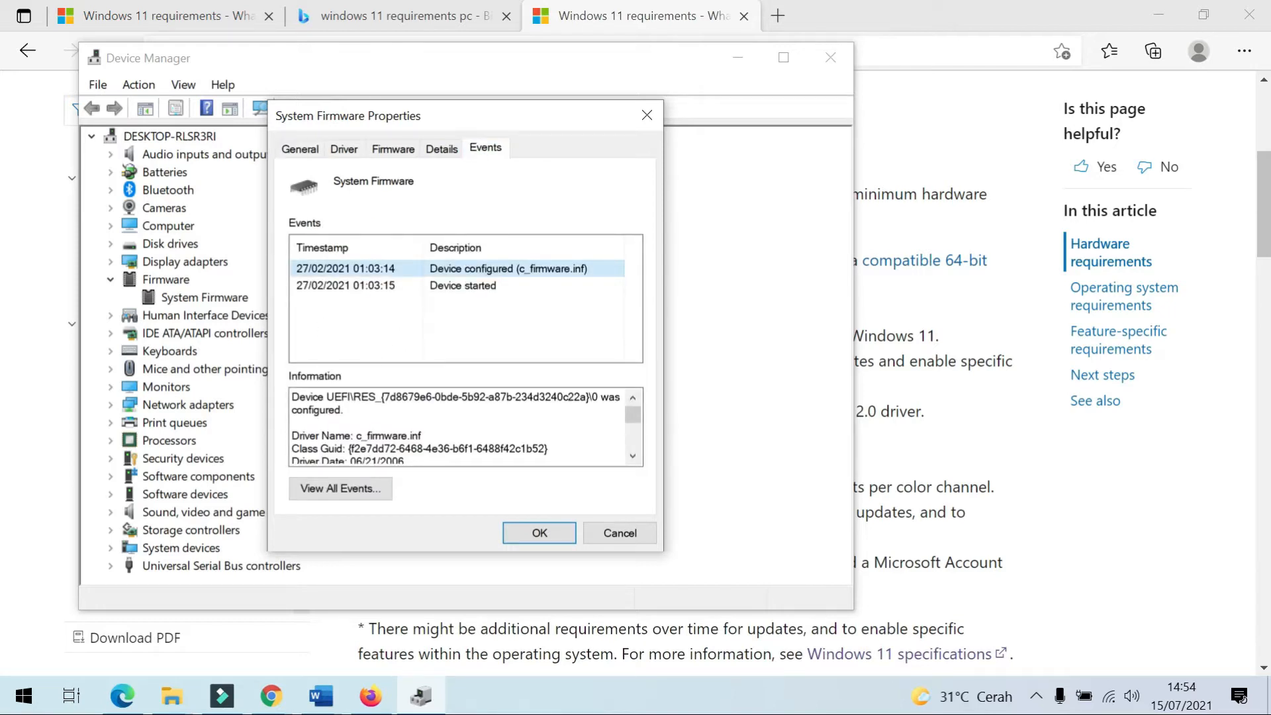
pyautogui.moveTo(299, 397); pyautogui.dragTo(348, 397)
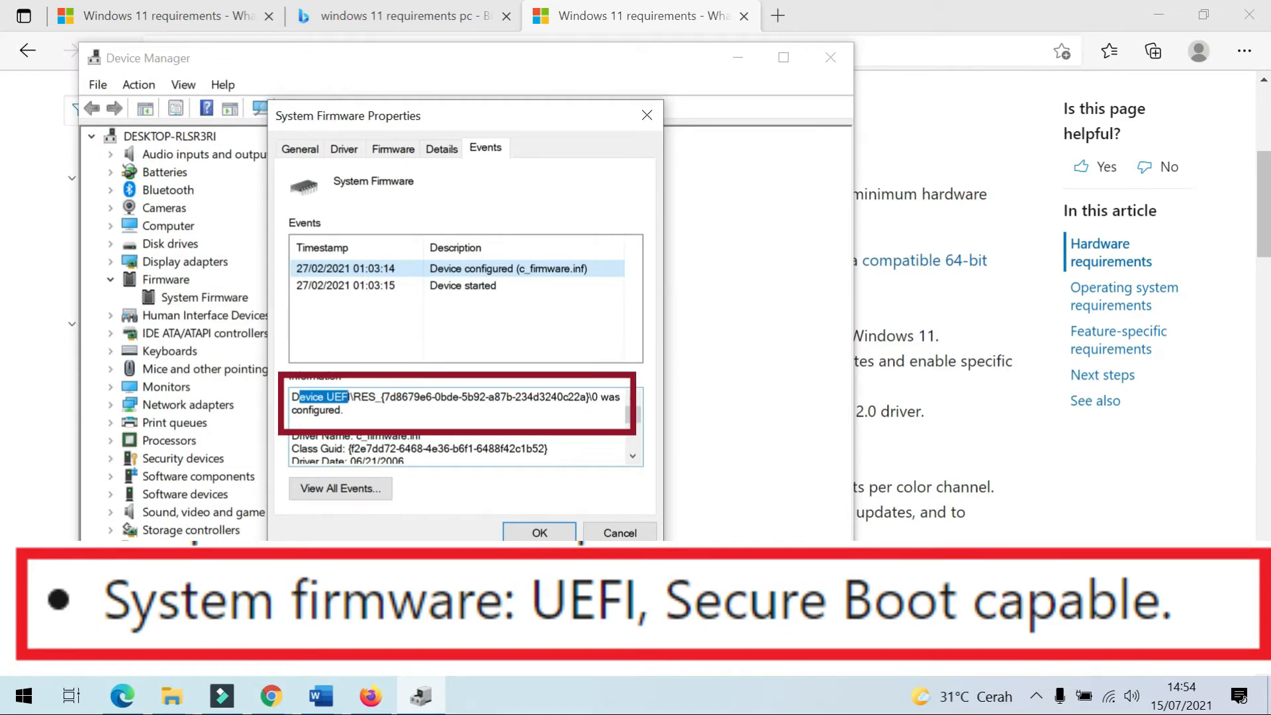
pyautogui.click(644, 531)
pyautogui.click(840, 56)
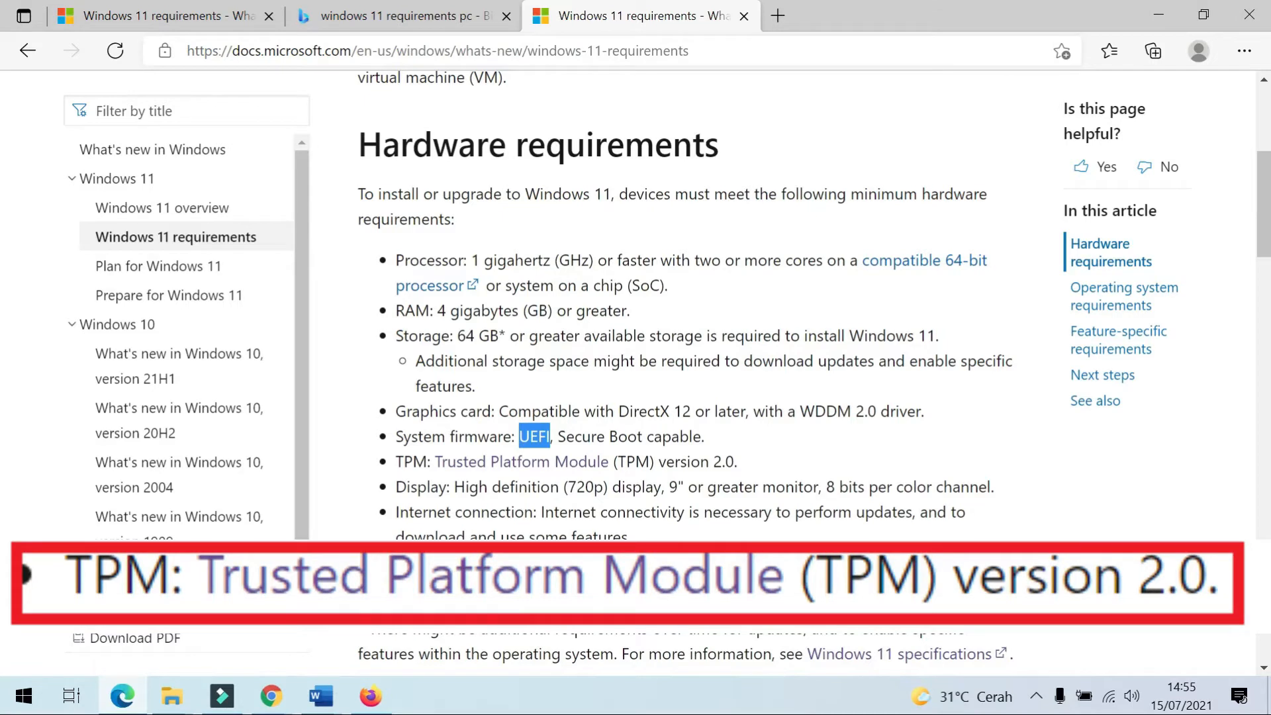
# Step: Run tpm.msc to check the TPM status and specification version against the TPM 2.0 requirement, and close it
pyautogui.moveTo(613, 462); pyautogui.dragTo(734, 462)
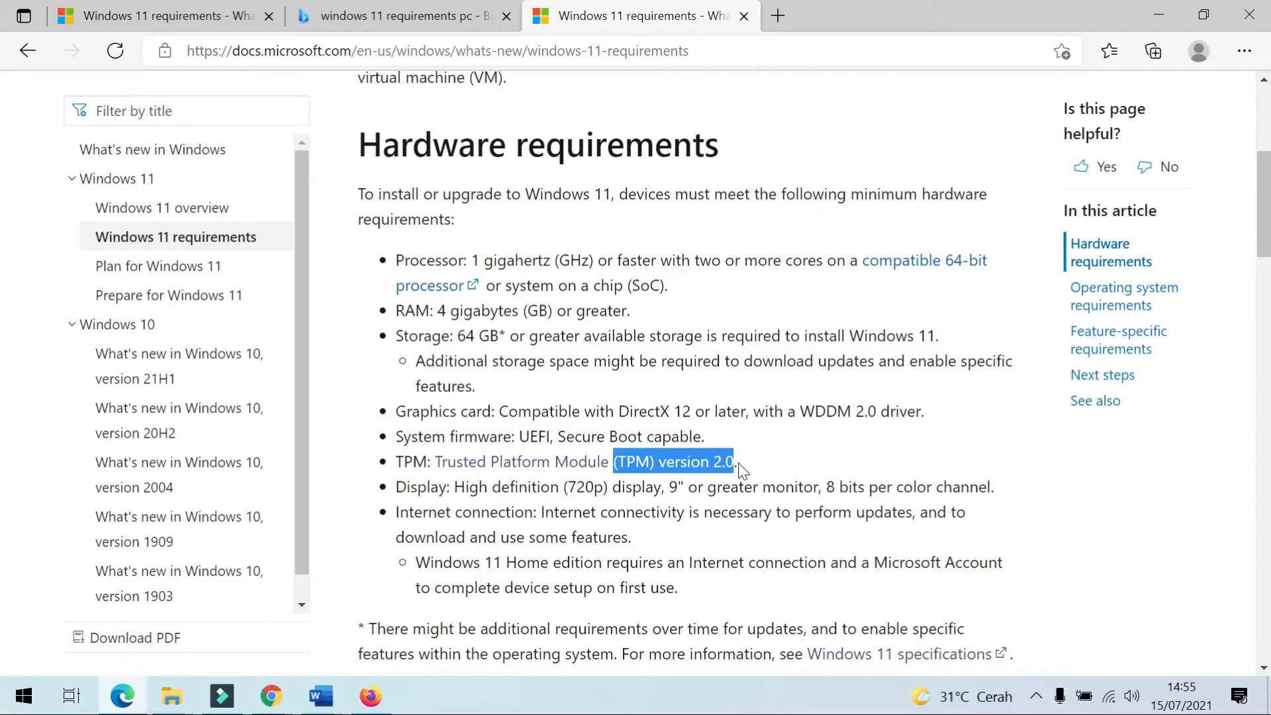
pyautogui.press('super+r')
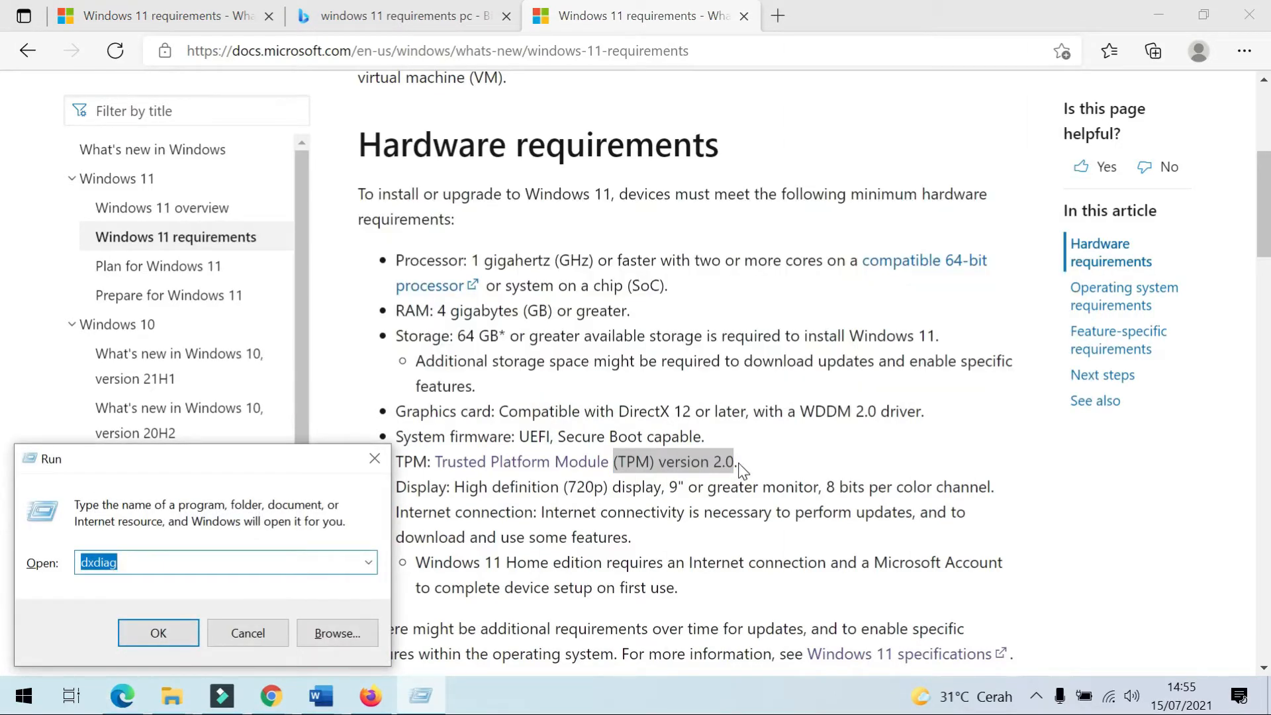
pyautogui.write('tpm')
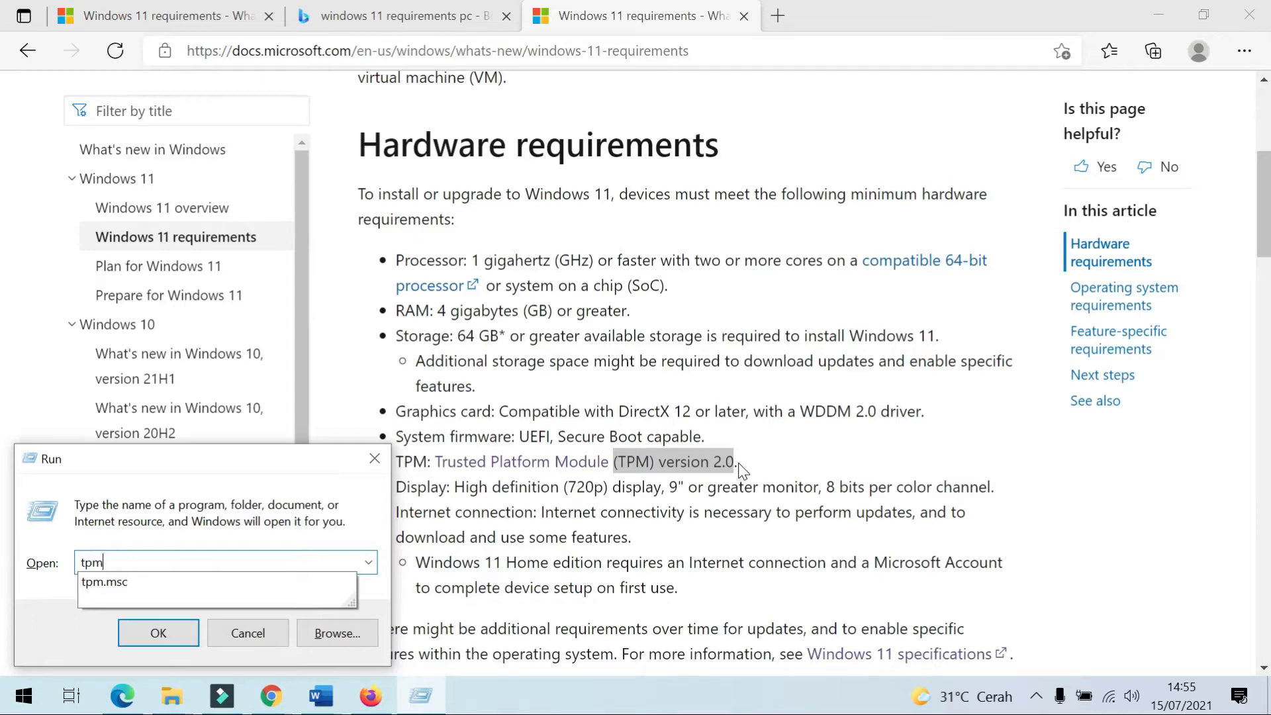
pyautogui.write('.msc')
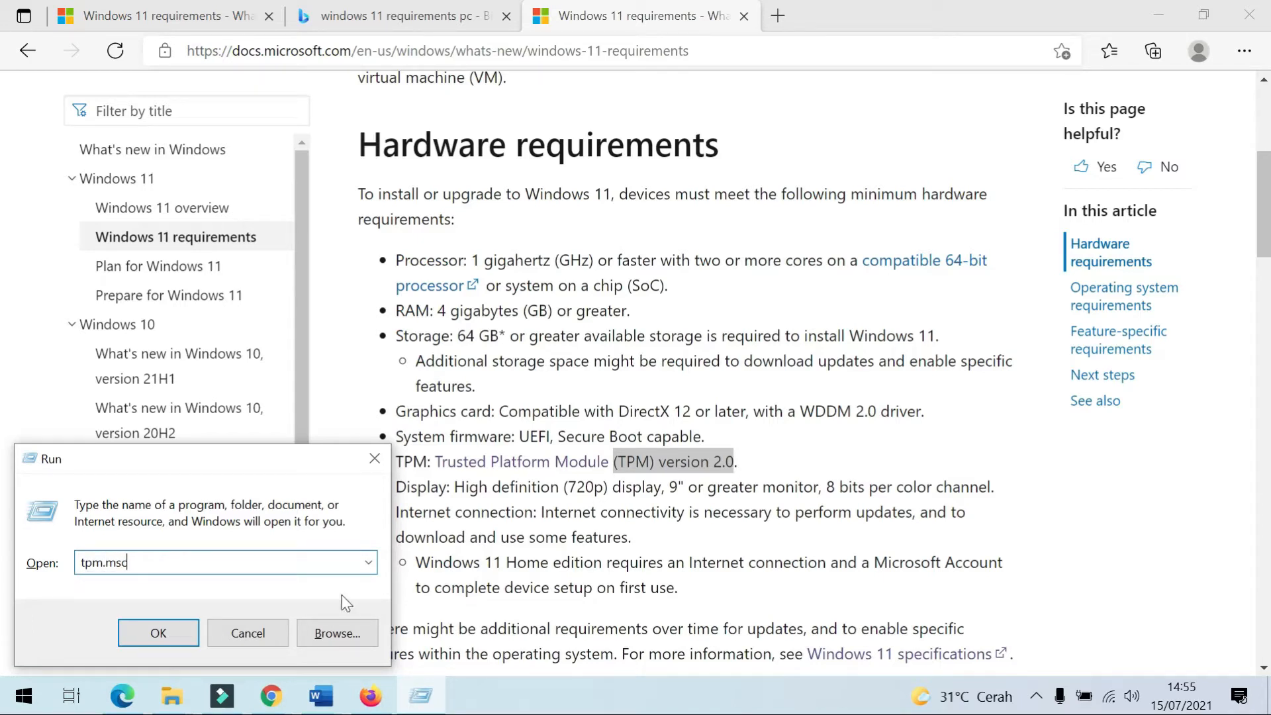
pyautogui.click(147, 641)
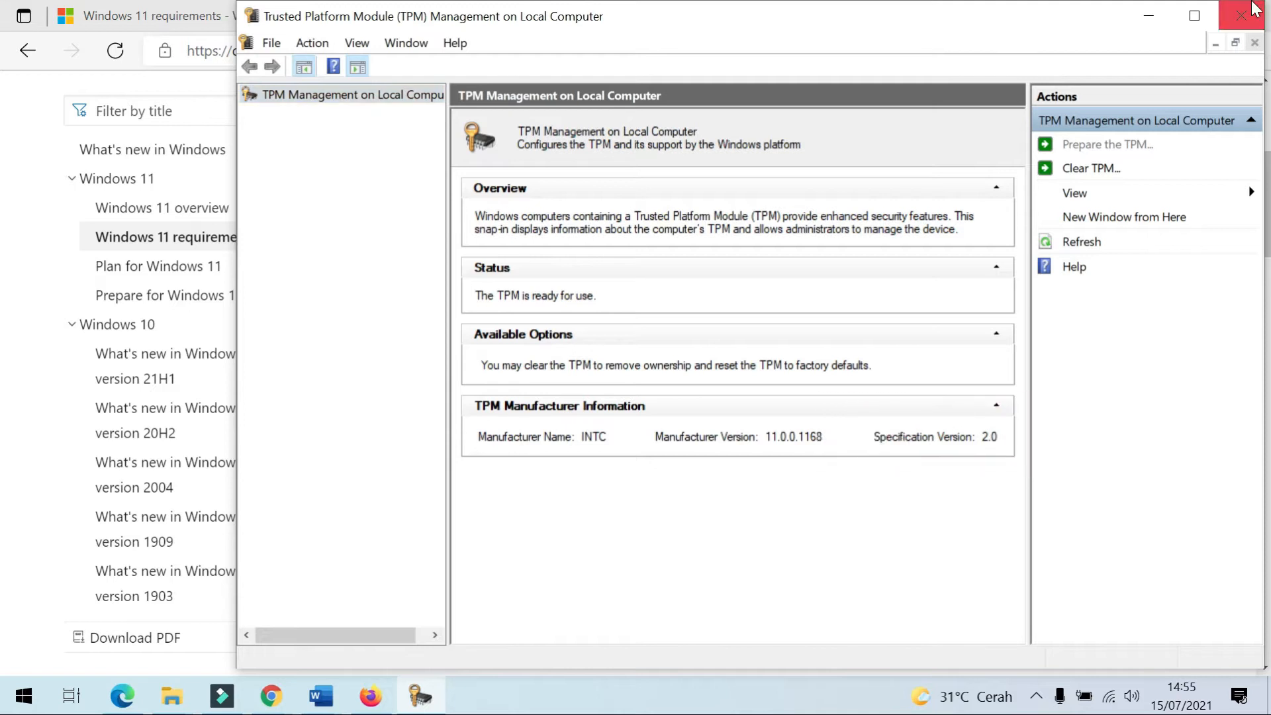
pyautogui.click(1251, 5)
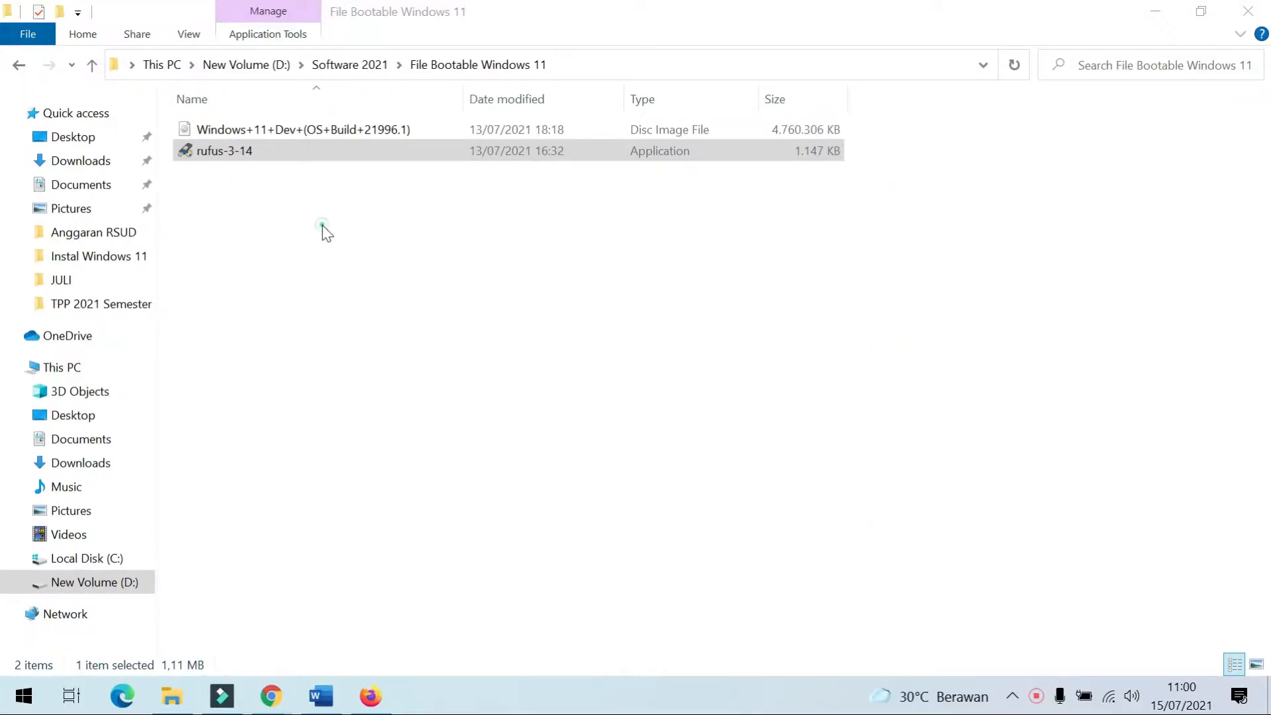
# Step: Clear the file selection in the File Bootable Windows 11 folder
pyautogui.click(327, 233)
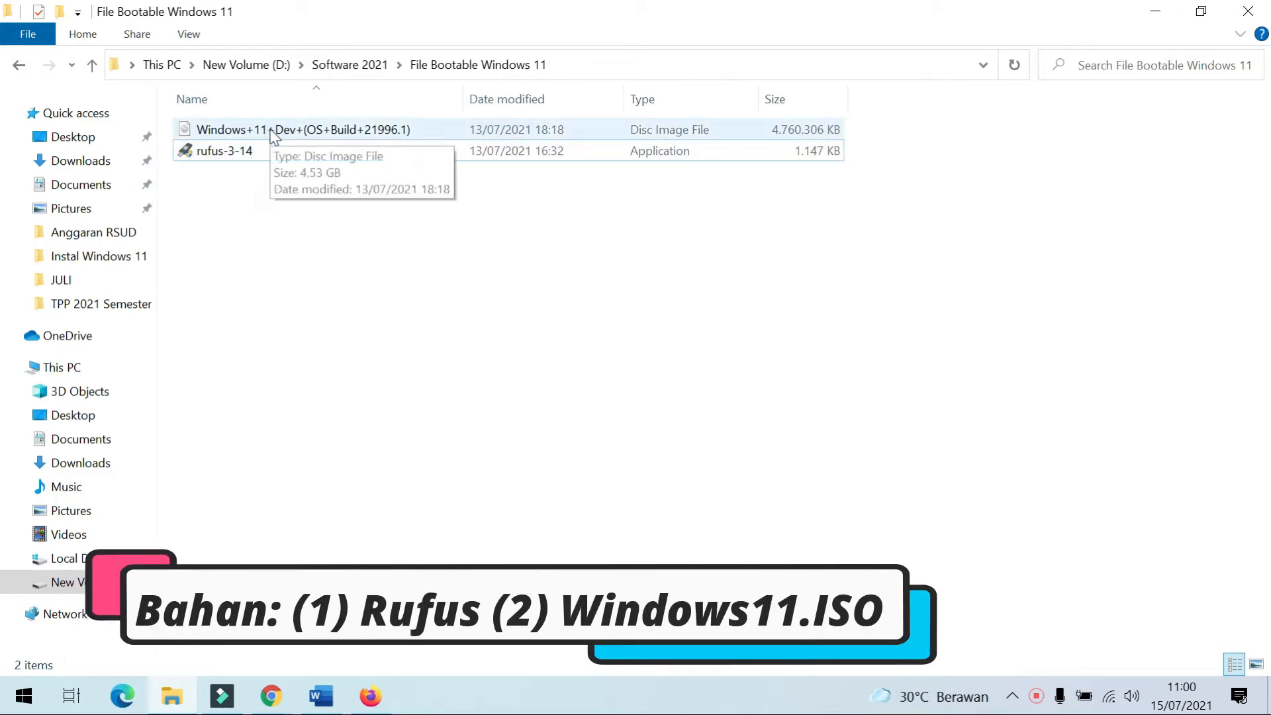
# Step: Launch the rufus-3-14 application from the File Bootable Windows 11 folder
pyautogui.press('alt')
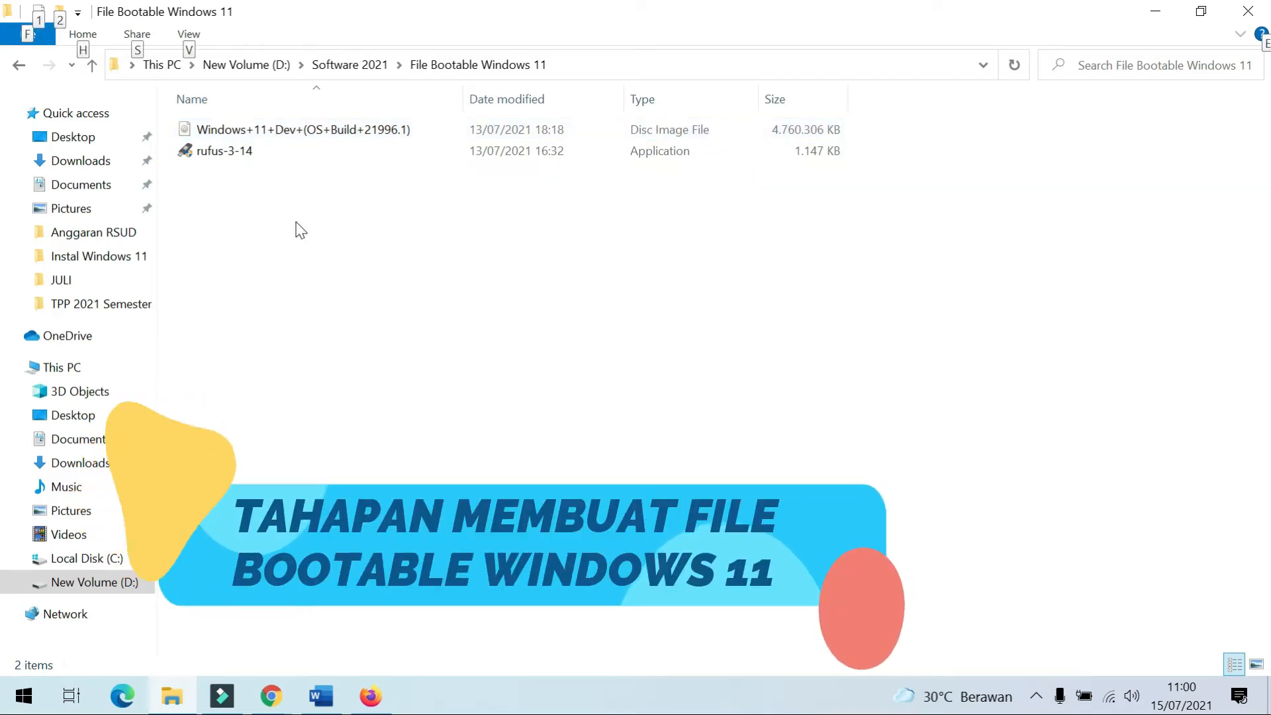
pyautogui.click(225, 157)
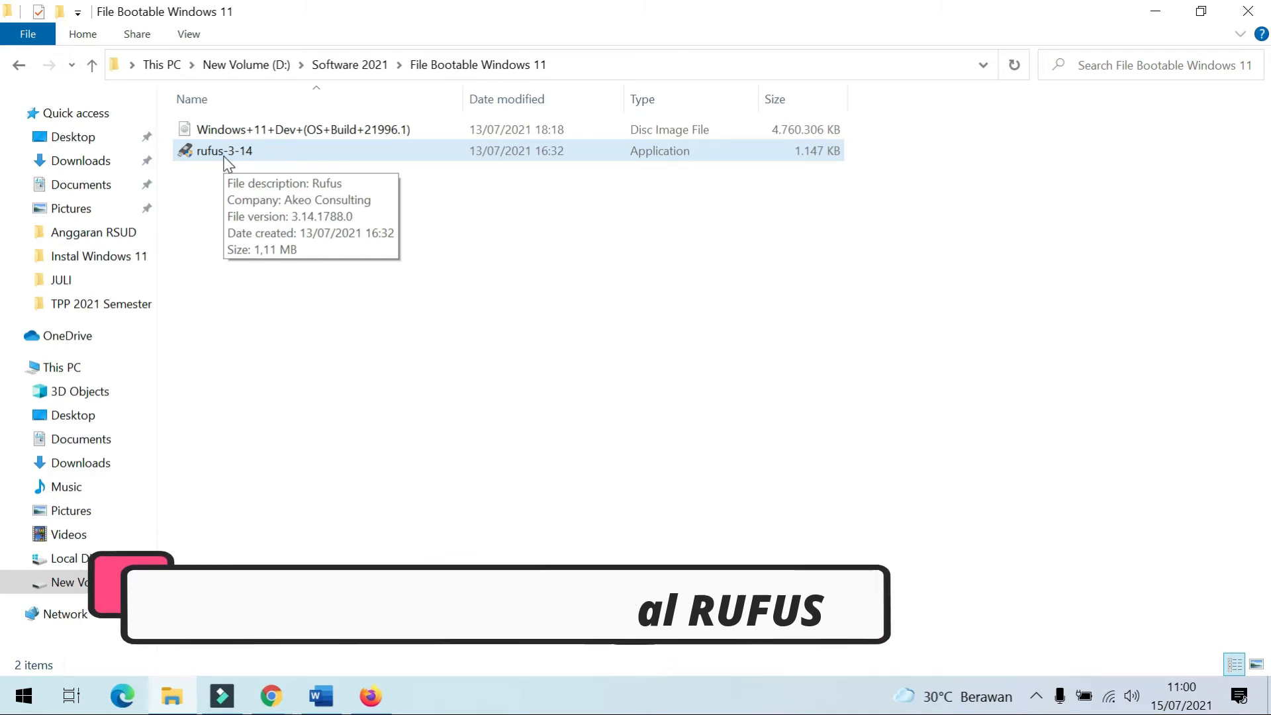
pyautogui.click(224, 158)
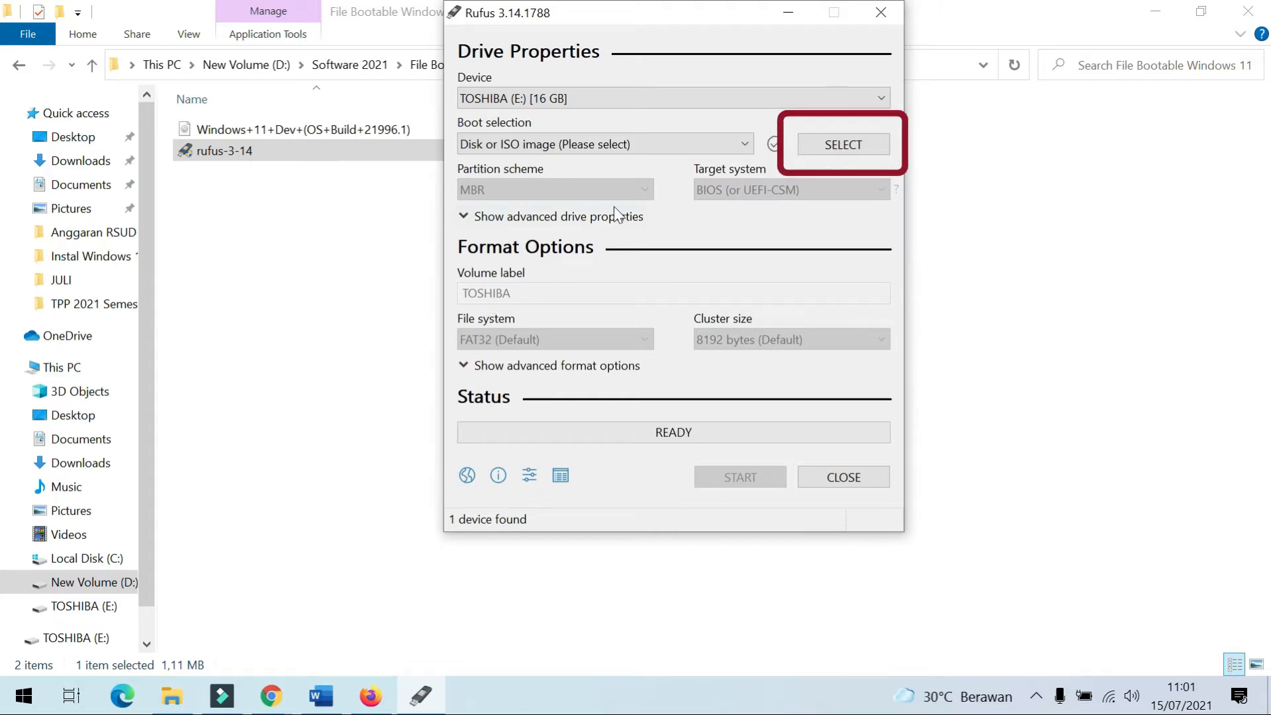
# Step: Load the Windows+11+Dev+(OS+Build+21996.1) ISO from the Software 2021 folder on drive D: as the boot image
pyautogui.click(854, 147)
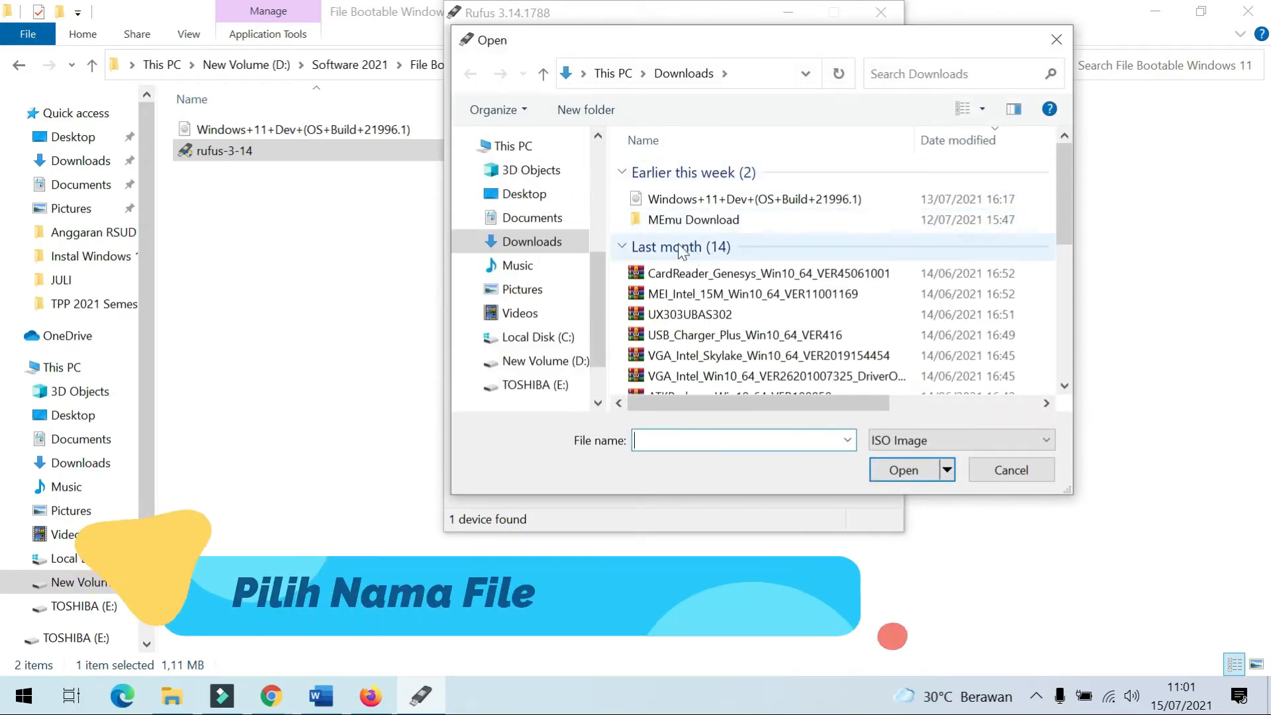
pyautogui.click(545, 362)
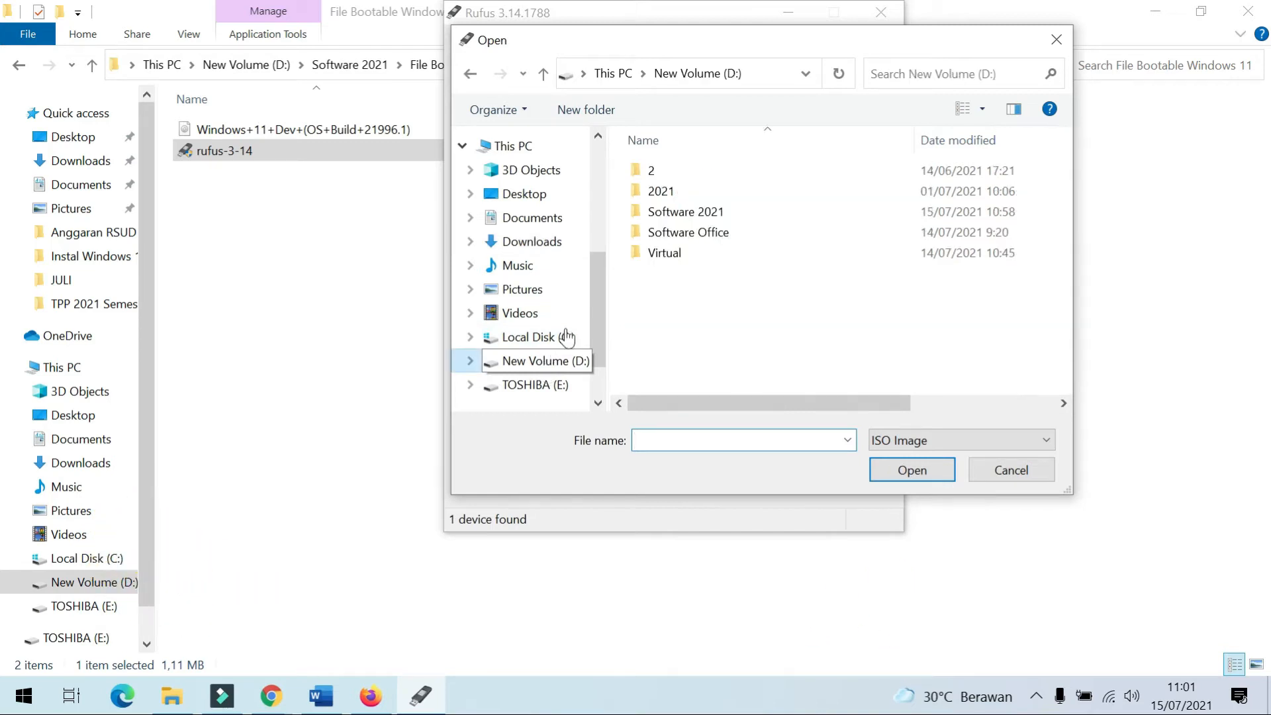
pyautogui.doubleClick(680, 213)
pyautogui.doubleClick(666, 174)
pyautogui.click(666, 173)
pyautogui.click(910, 471)
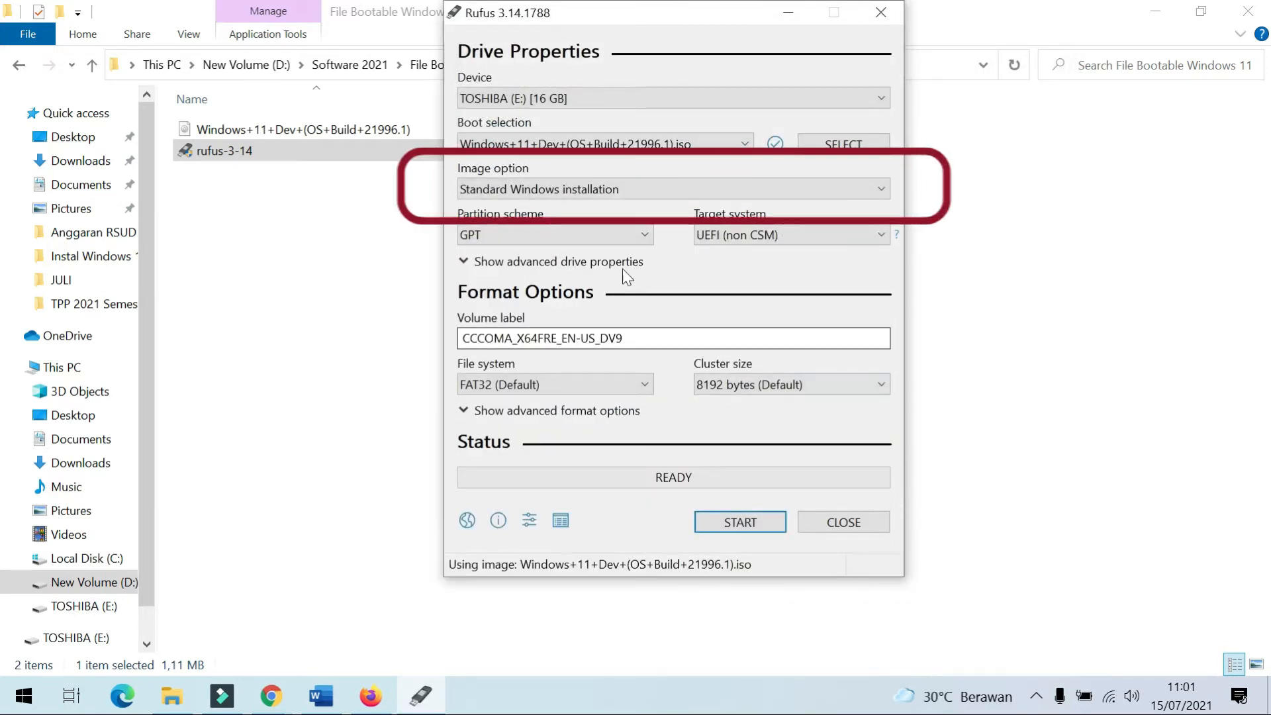
# Step: Set the image option to Standard Windows installation and the partition scheme to GPT
pyautogui.click(589, 191)
pyautogui.click(576, 209)
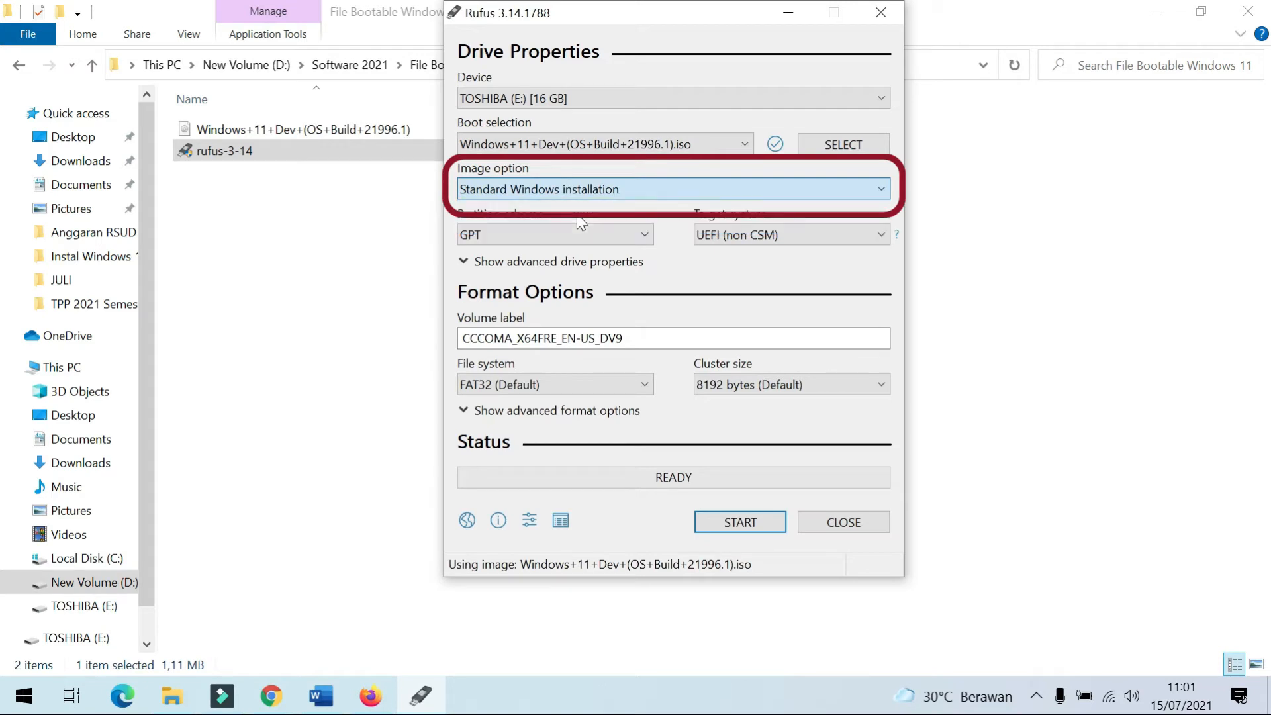
pyautogui.click(575, 235)
pyautogui.click(557, 269)
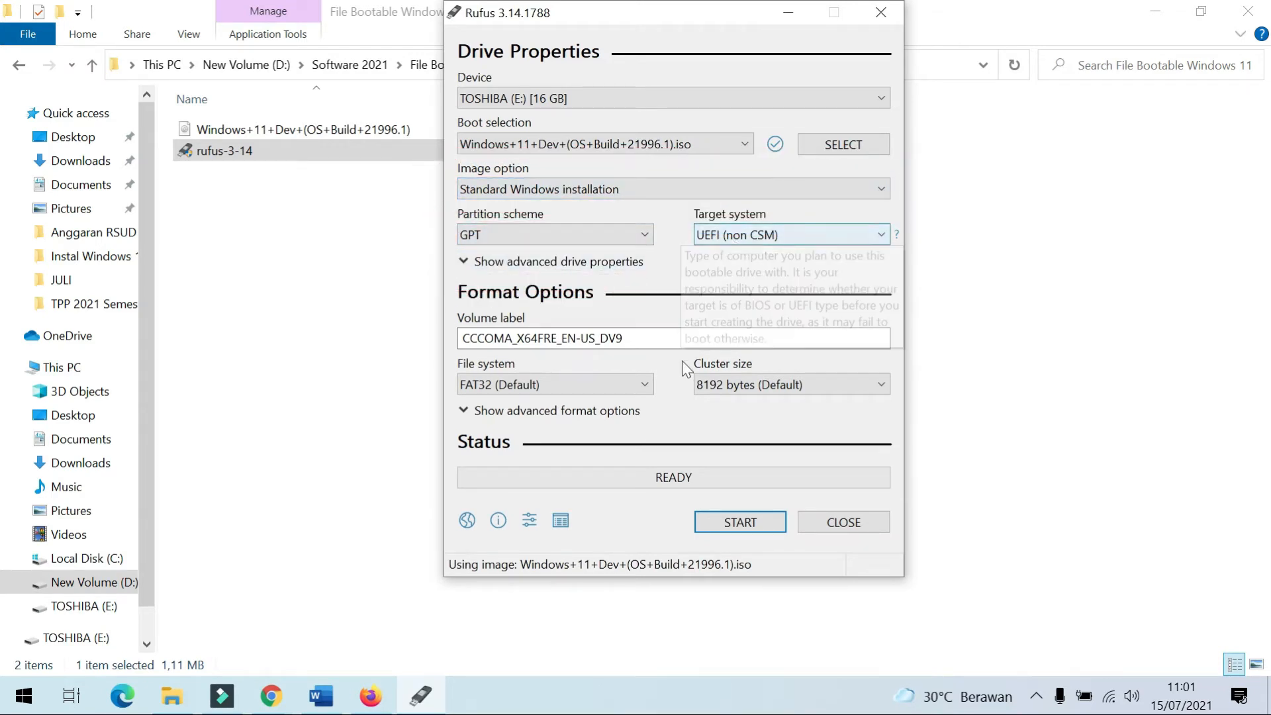
# Step: Keep FAT32 (Default) as the file system and 8192 bytes (Default) as the cluster size
pyautogui.click(642, 384)
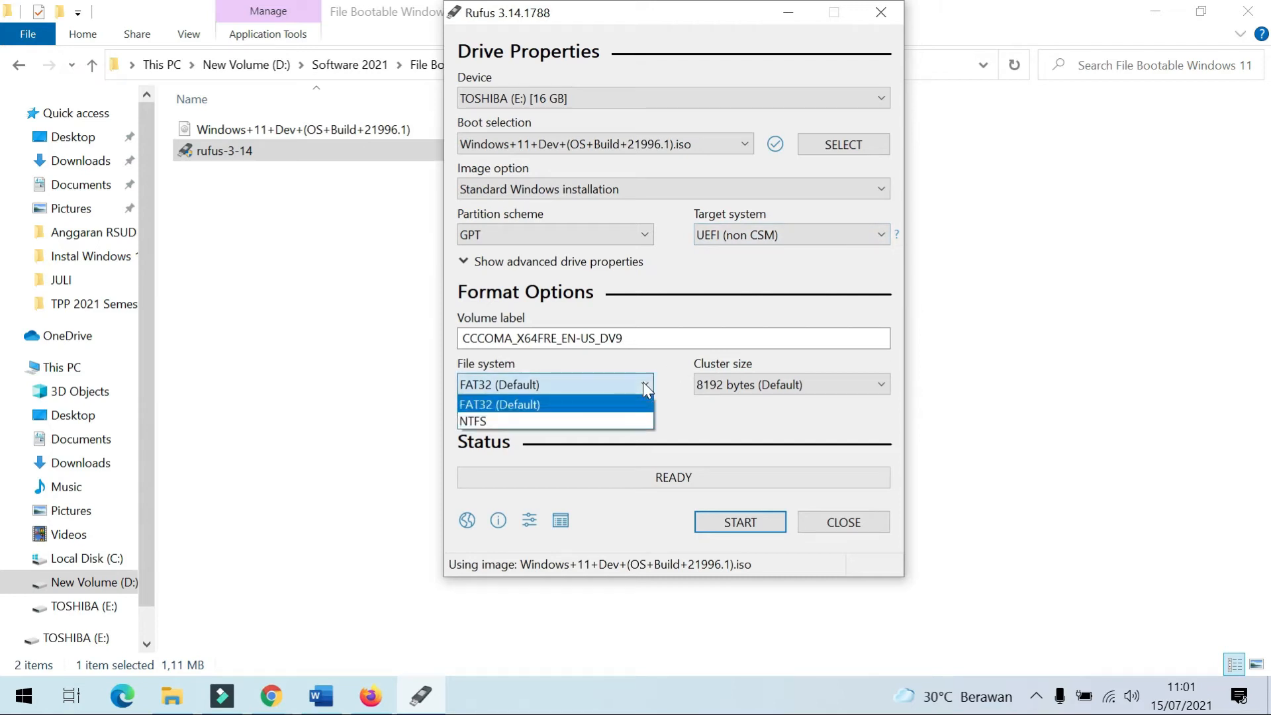
pyautogui.click(646, 384)
pyautogui.click(715, 389)
pyautogui.click(714, 382)
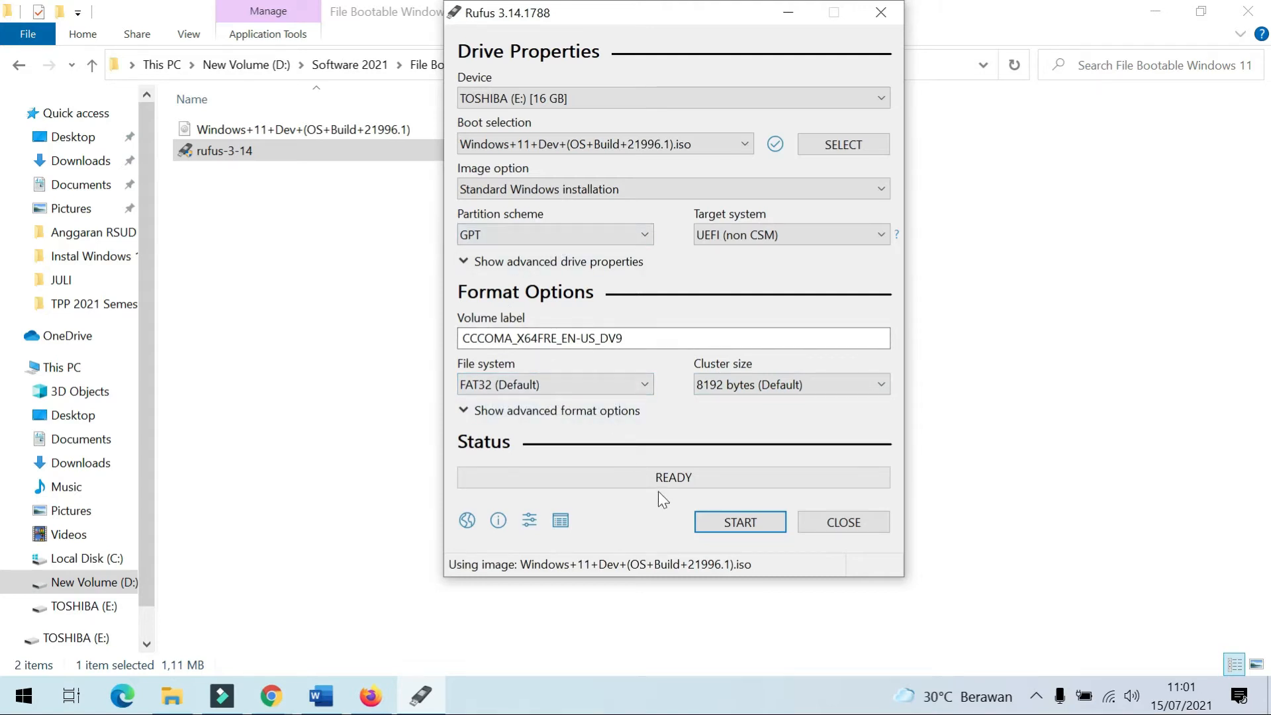
# Step: Write the Windows 11 image to the TOSHIBA (E:) drive, accepting the erasure of its data, and close Rufus once it finishes
pyautogui.click(721, 523)
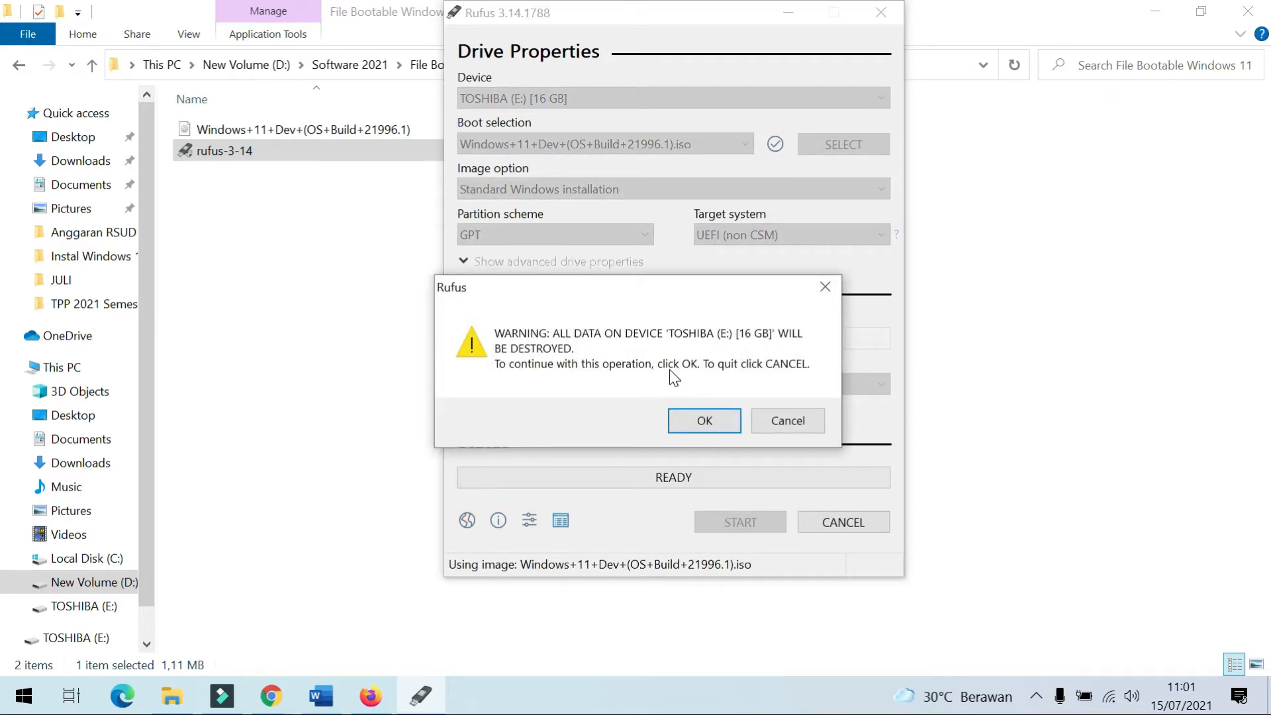
pyautogui.click(705, 420)
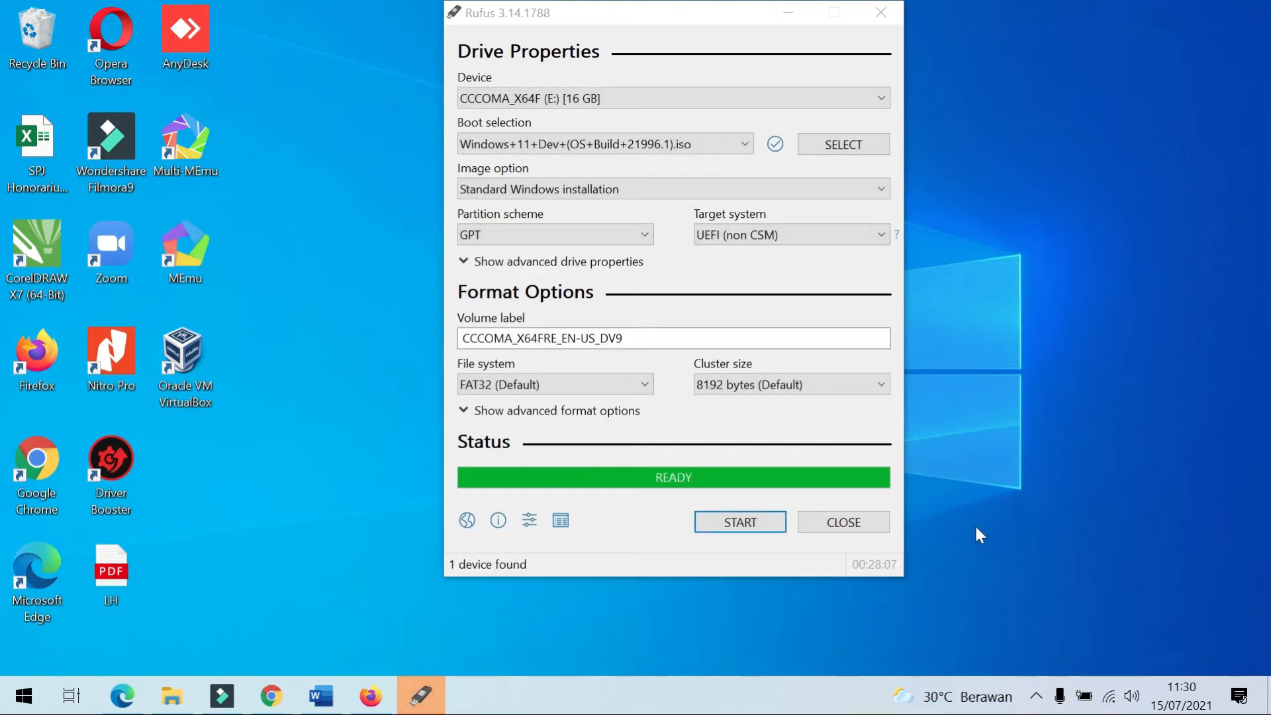
pyautogui.click(830, 530)
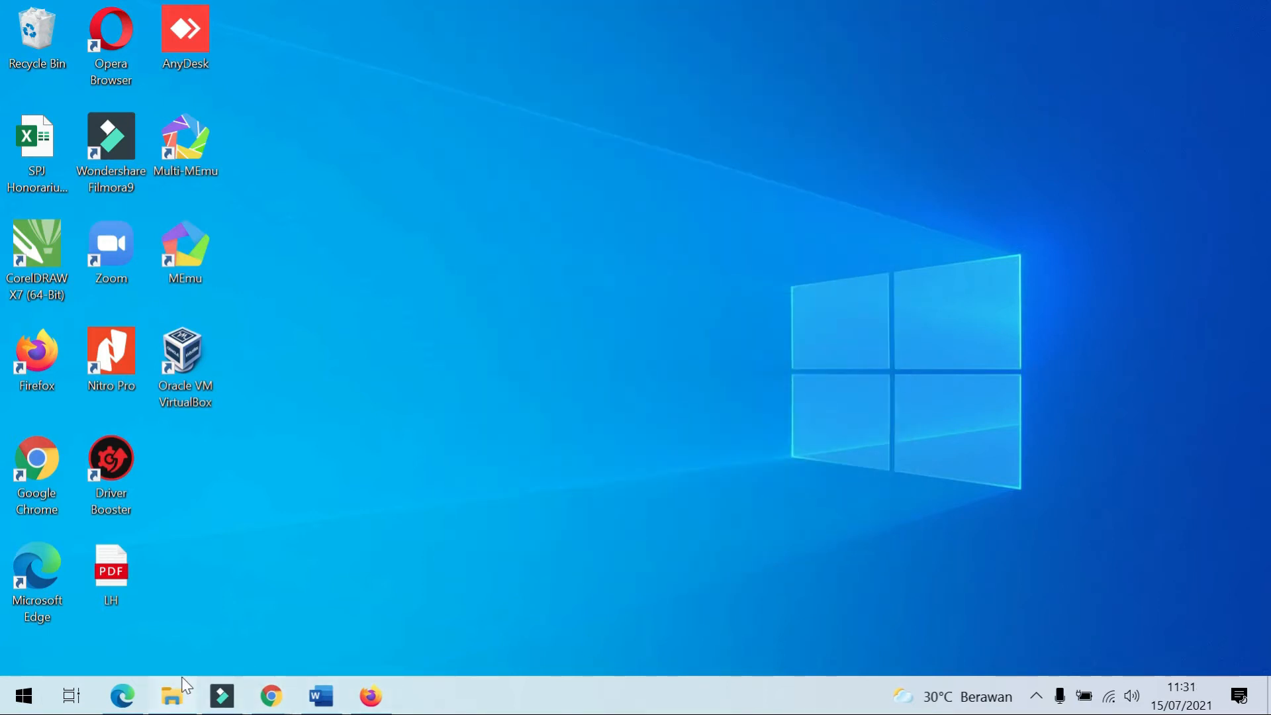
# Step: Switch to File Explorer and open the CCCOMA_X64F (E:) drive to examine the bootable drive's contents
pyautogui.click(172, 695)
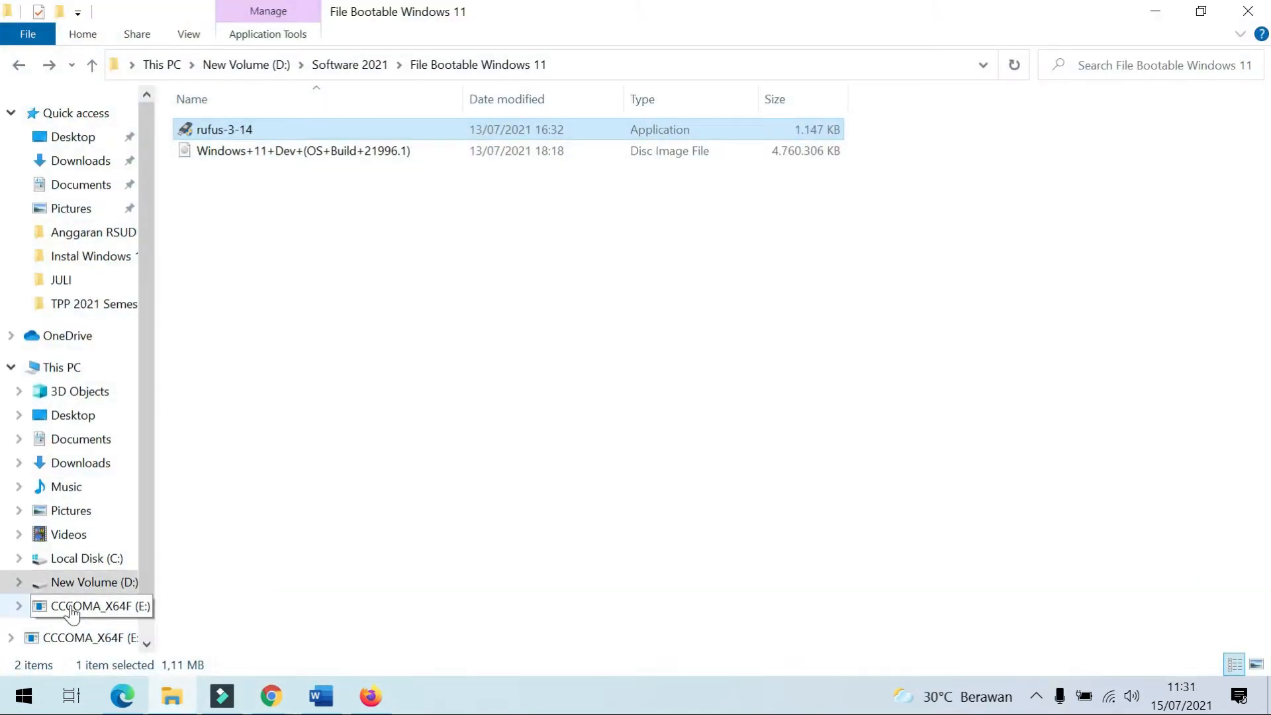
pyautogui.click(71, 608)
pyautogui.click(311, 429)
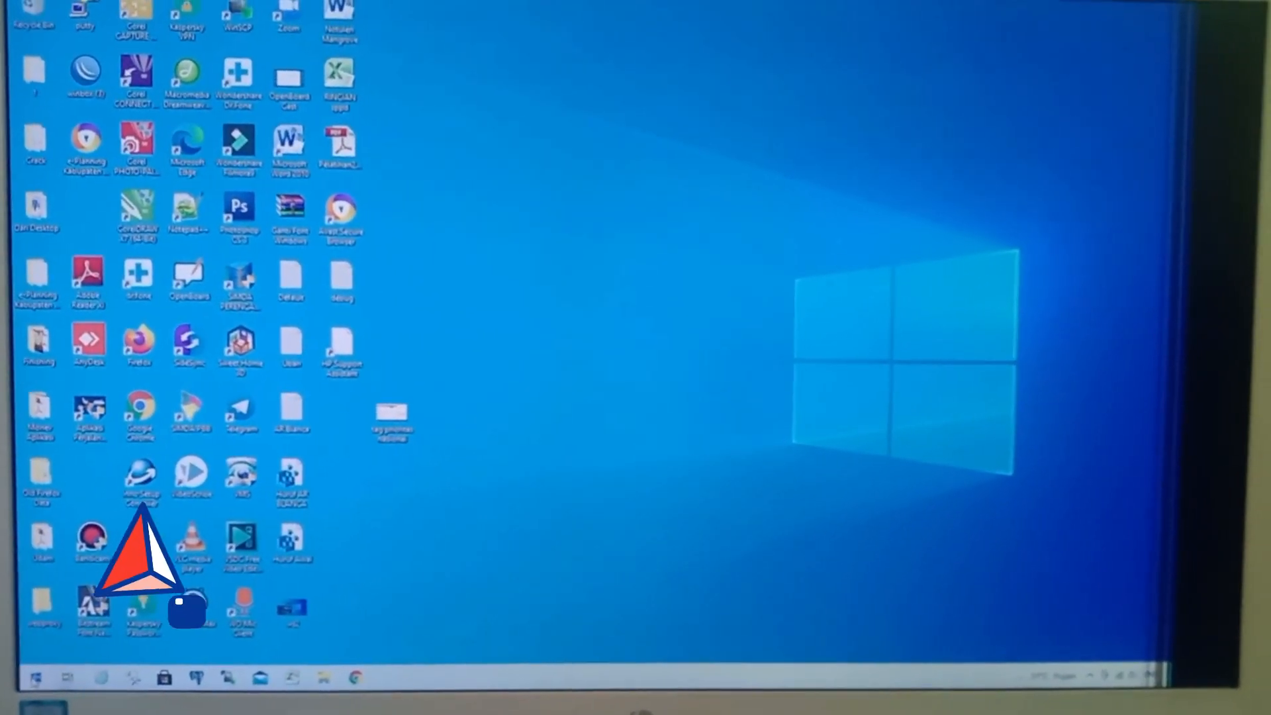
# Step: Restart the test PC from Windows and enter the HP Setup Utility during startup
pyautogui.click(43, 677)
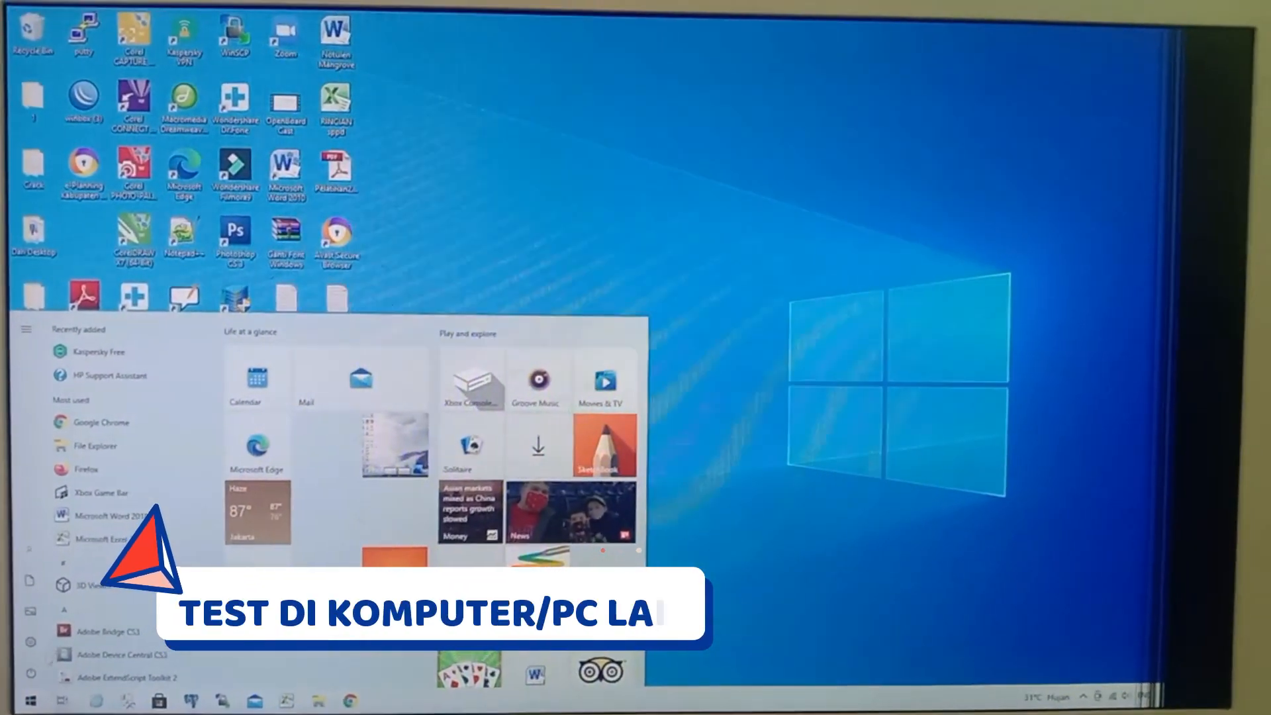
pyautogui.moveTo(45, 672)
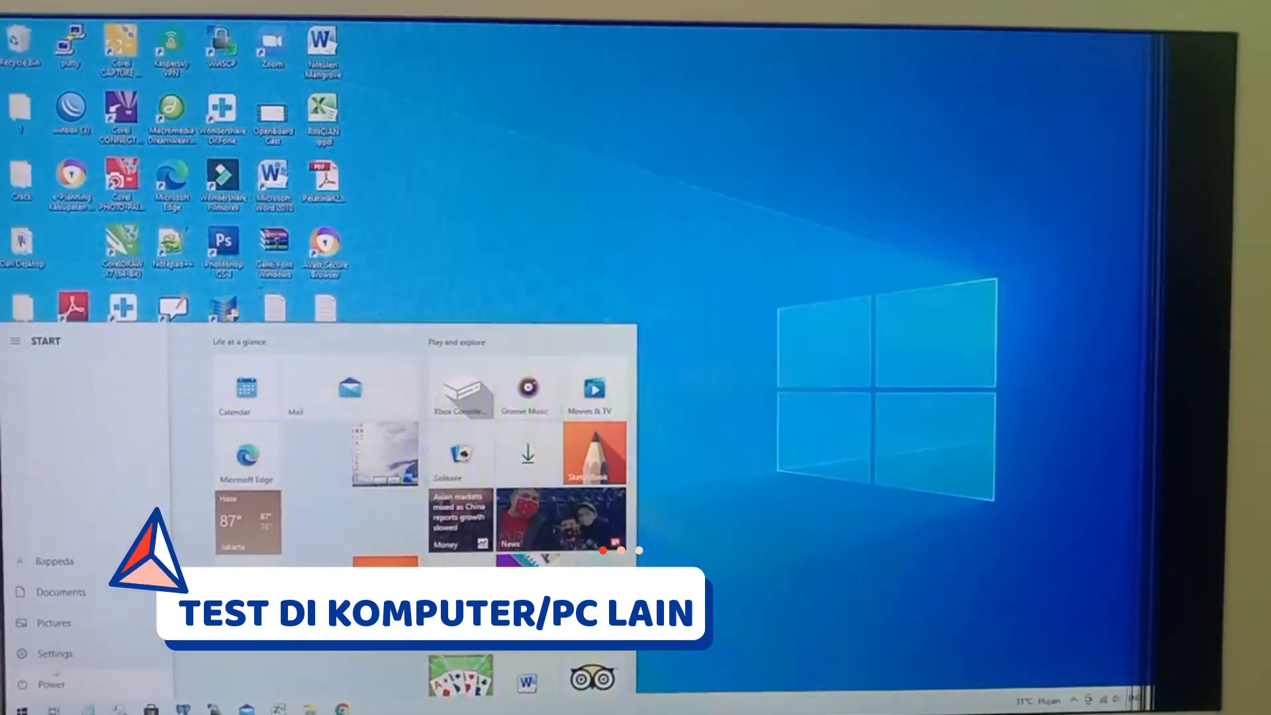
pyautogui.click(23, 683)
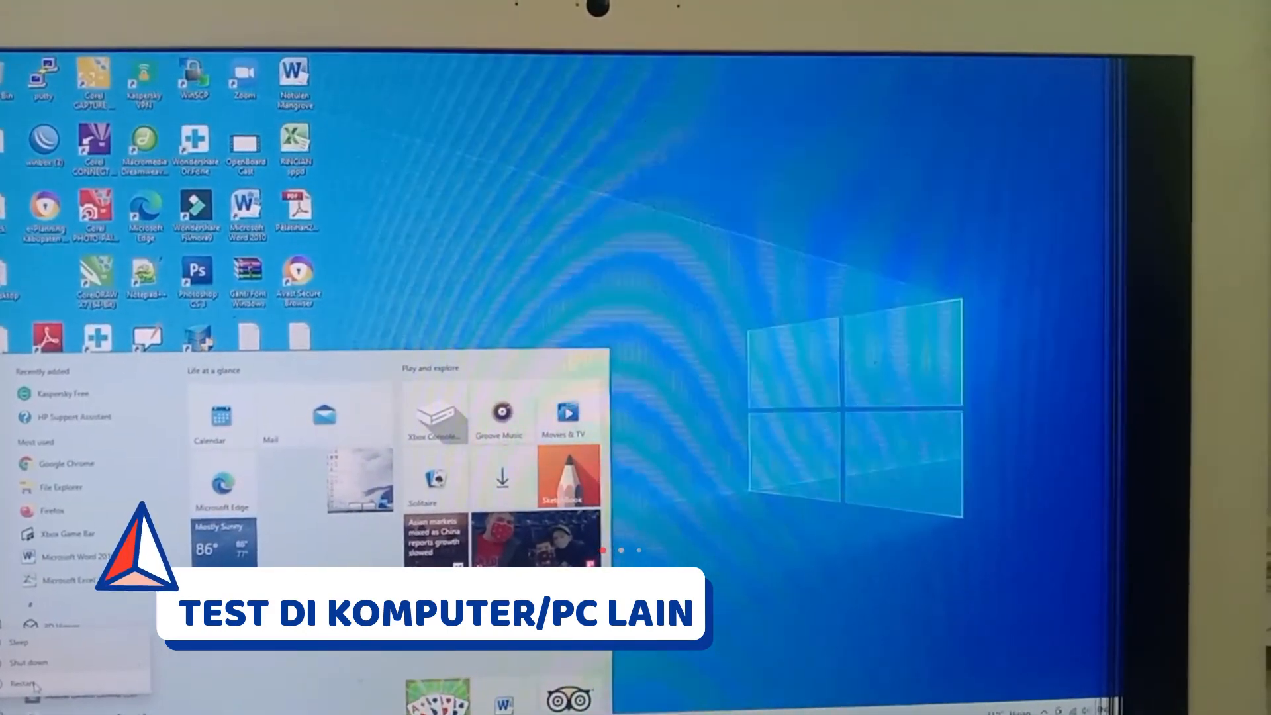
pyautogui.click(40, 685)
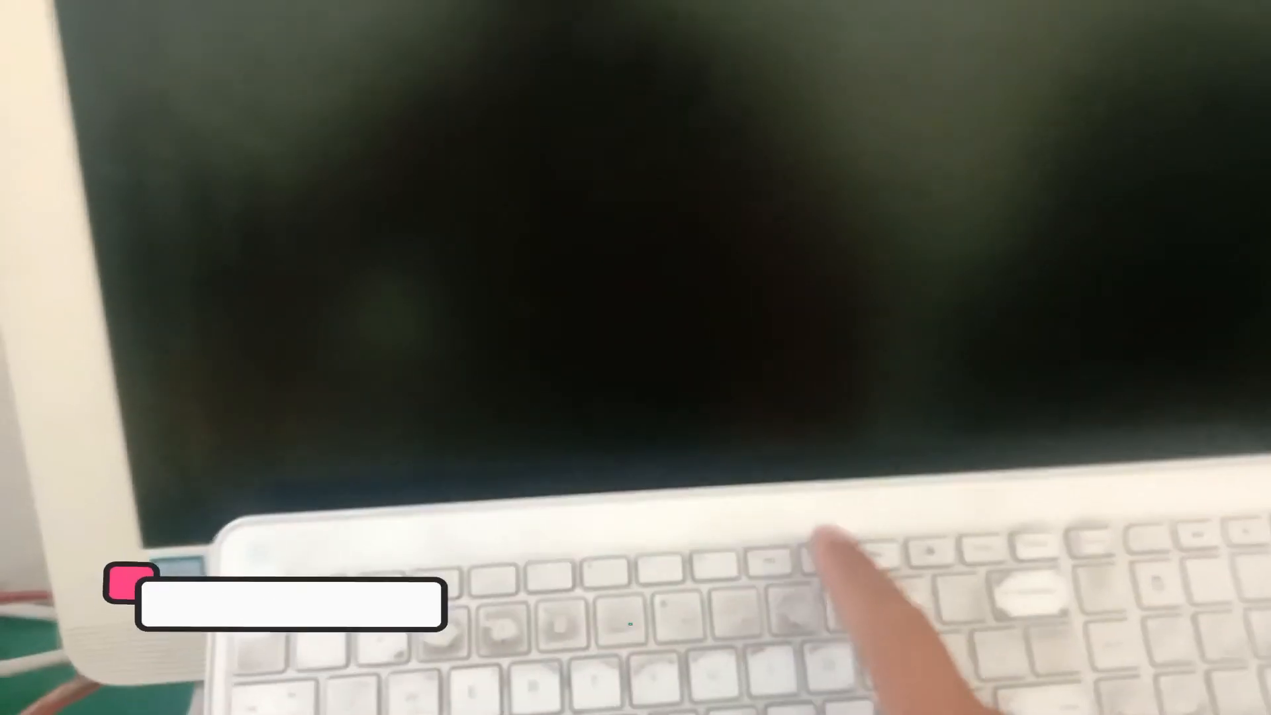
pyautogui.press('F10')
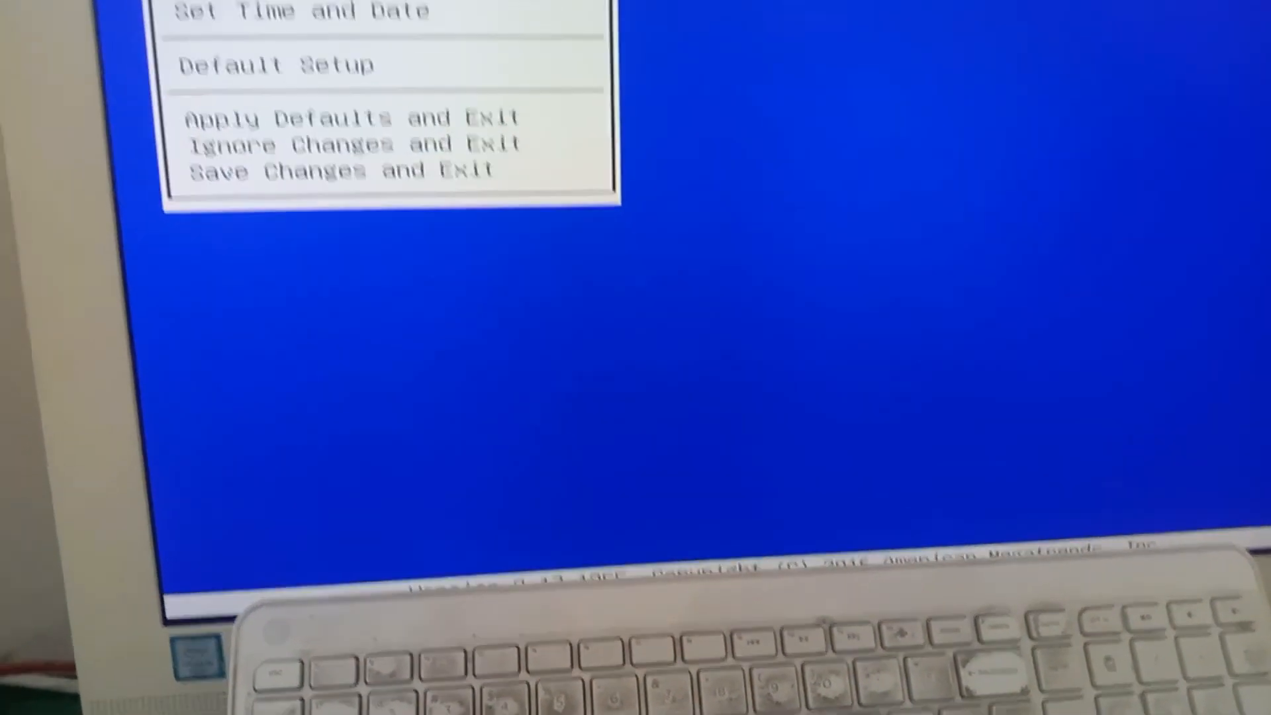
pyautogui.press('Down')
pyautogui.press('Down')
pyautogui.press('Down')
pyautogui.press('Down')
pyautogui.press('Down')
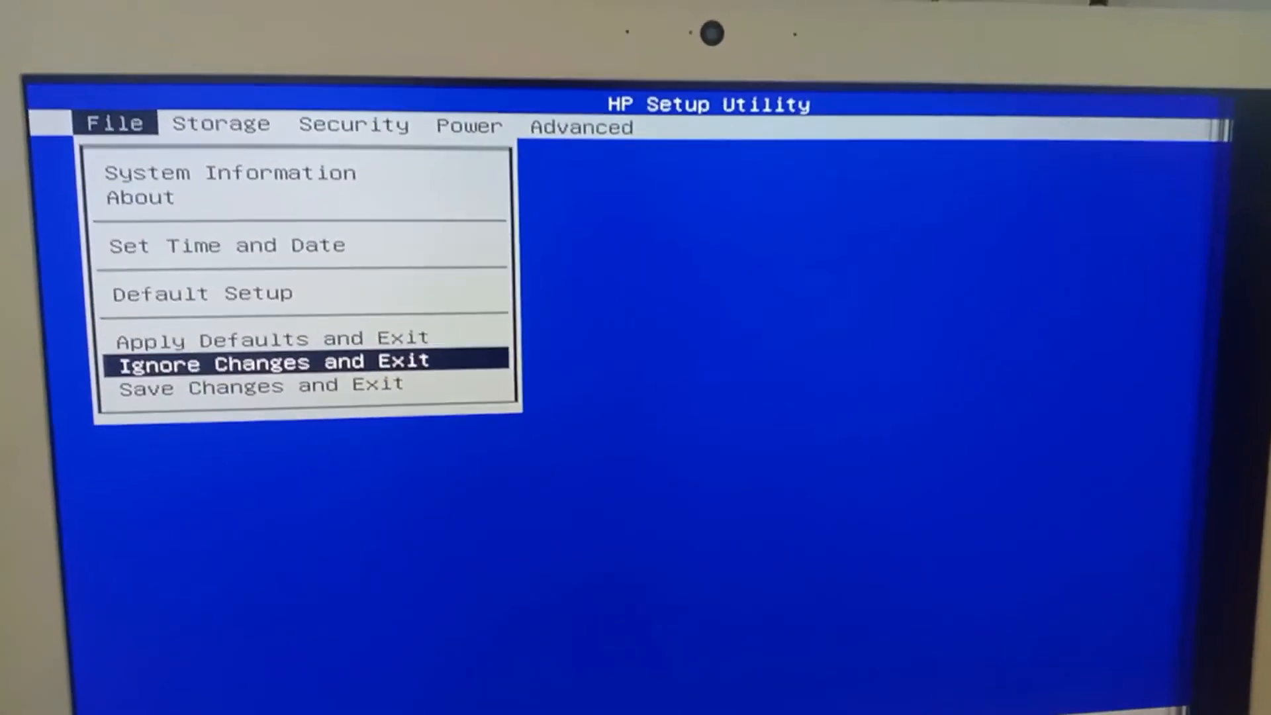
pyautogui.press('Down')
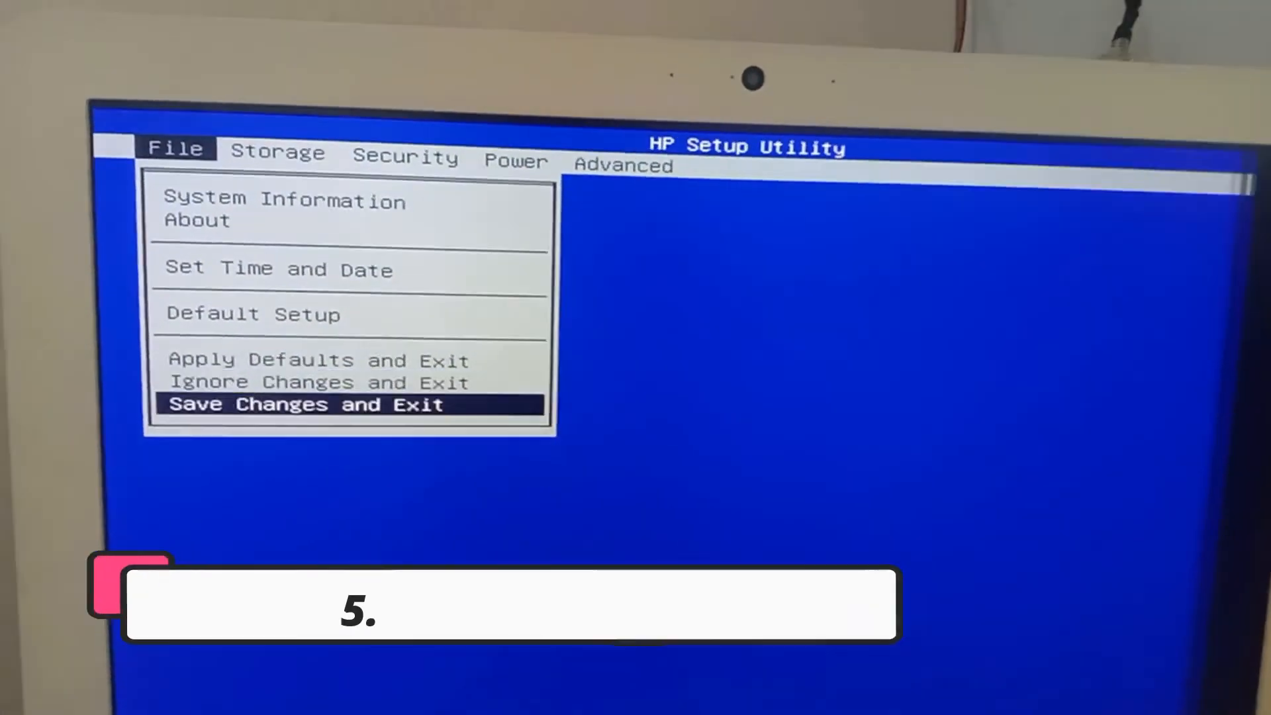
# Step: Open the System Security settings in the Security category of the HP Setup Utility
pyautogui.press('Right')
pyautogui.press('Right')
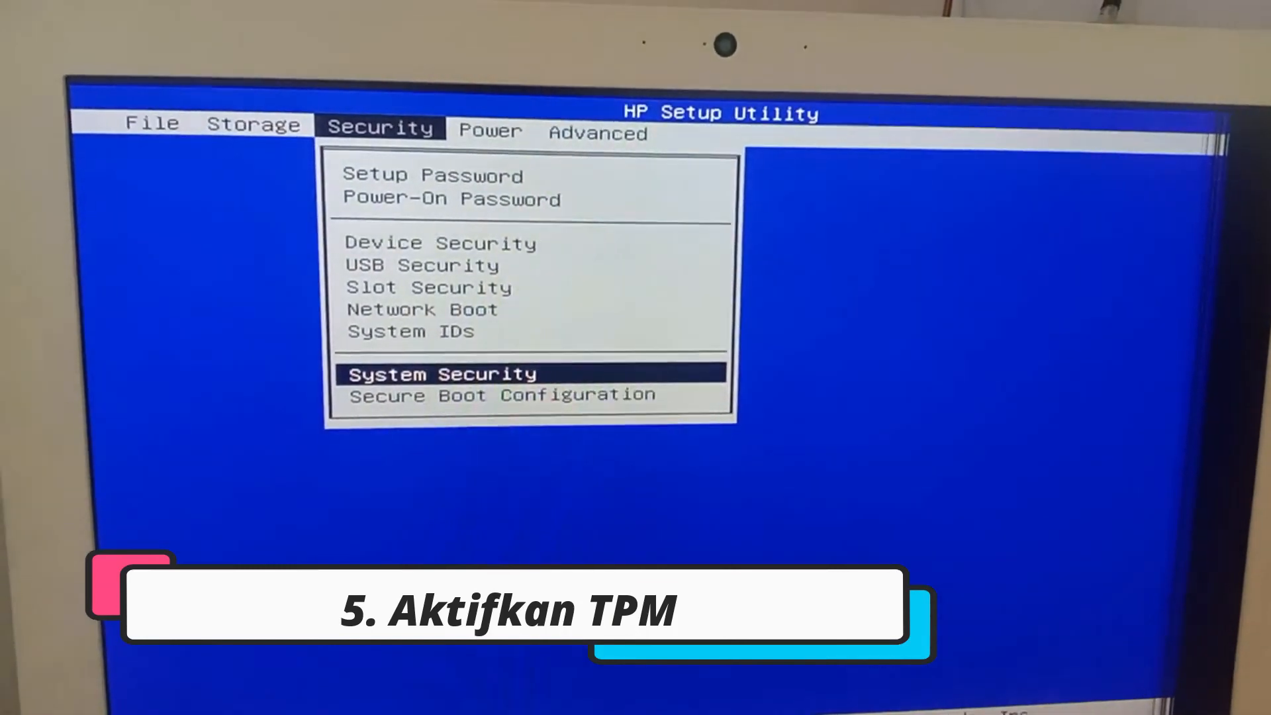
pyautogui.press('Down')
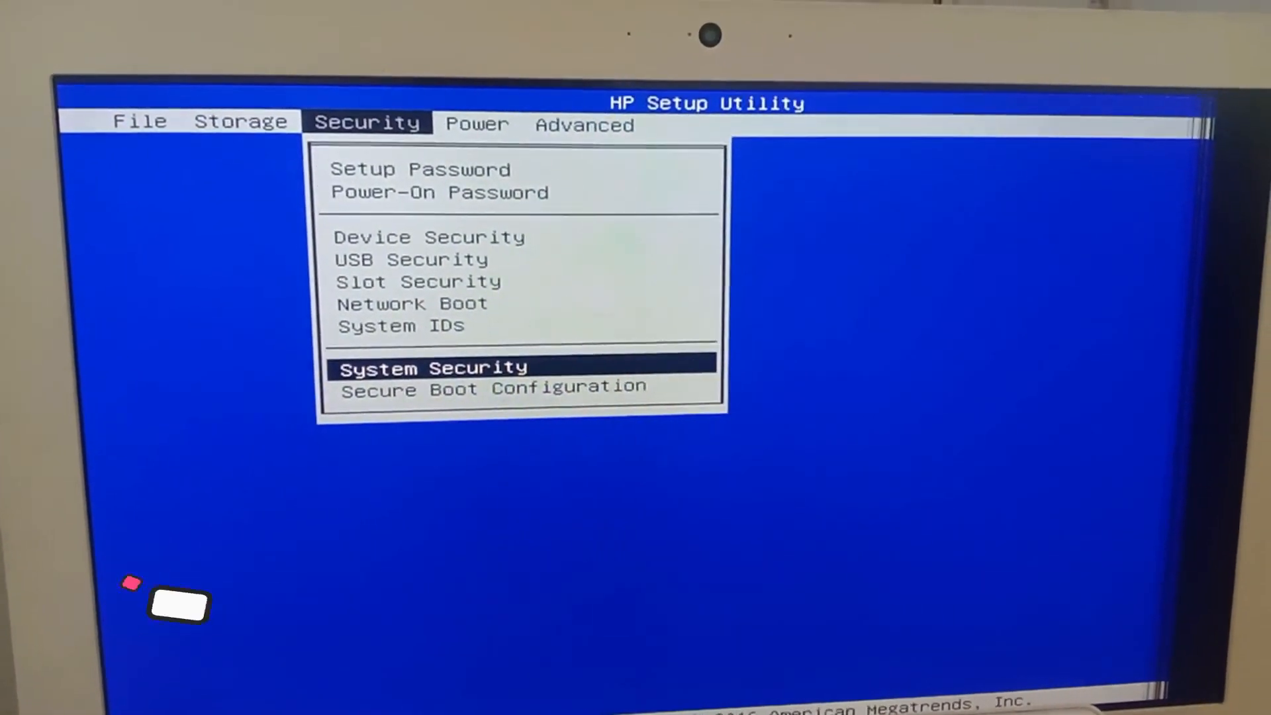
pyautogui.press('Return')
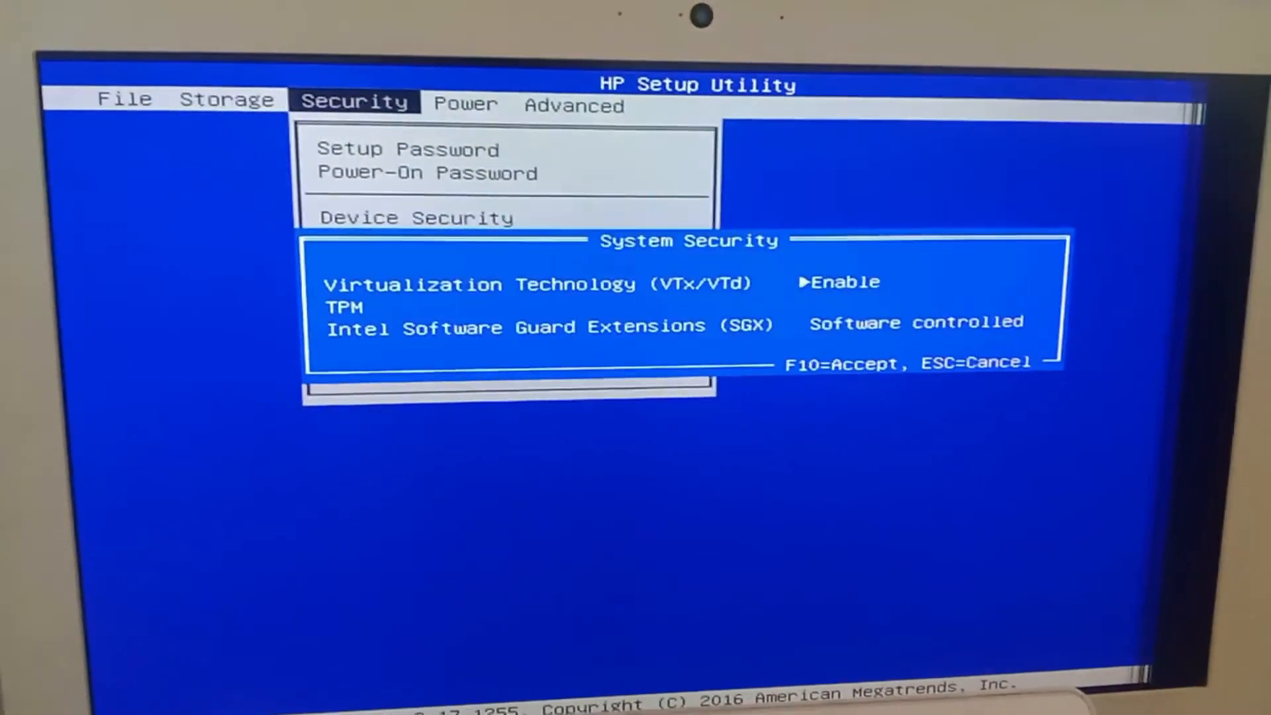
# Step: Go to the TPM entry in System Security and accept the security settings
pyautogui.press('Down')
pyautogui.press('Up')
pyautogui.press('Down')
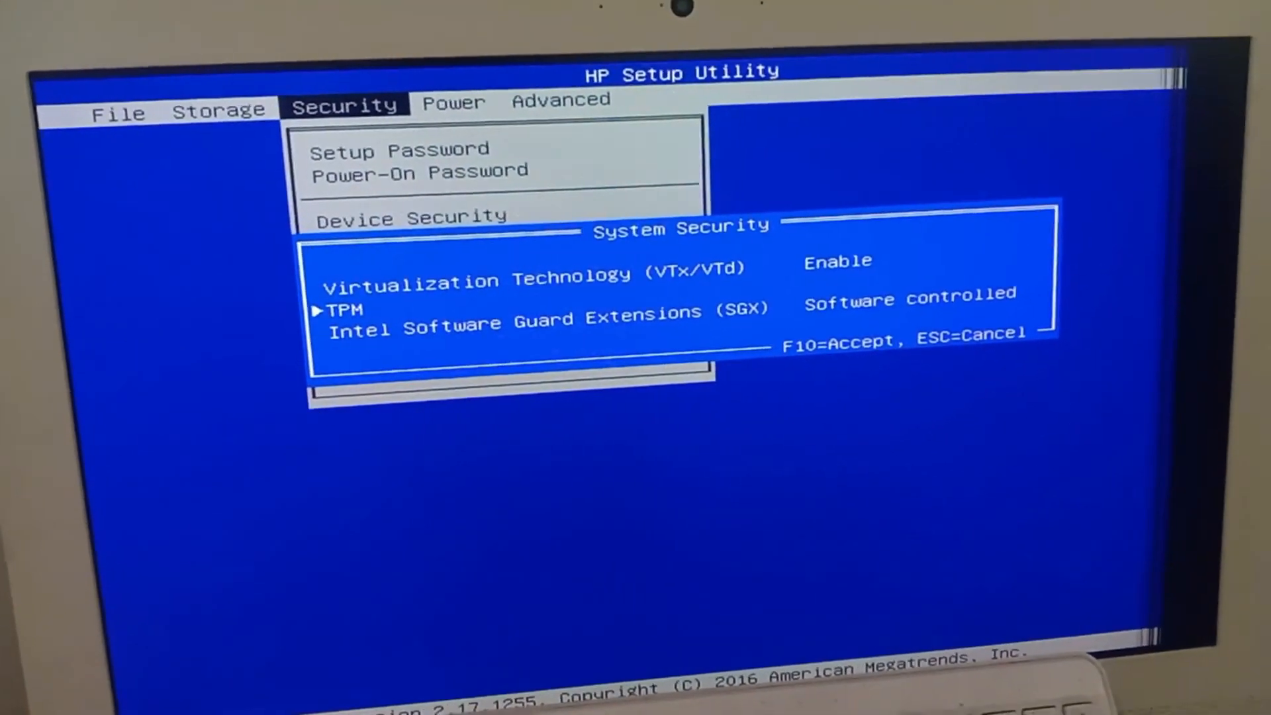
pyautogui.press('F10')
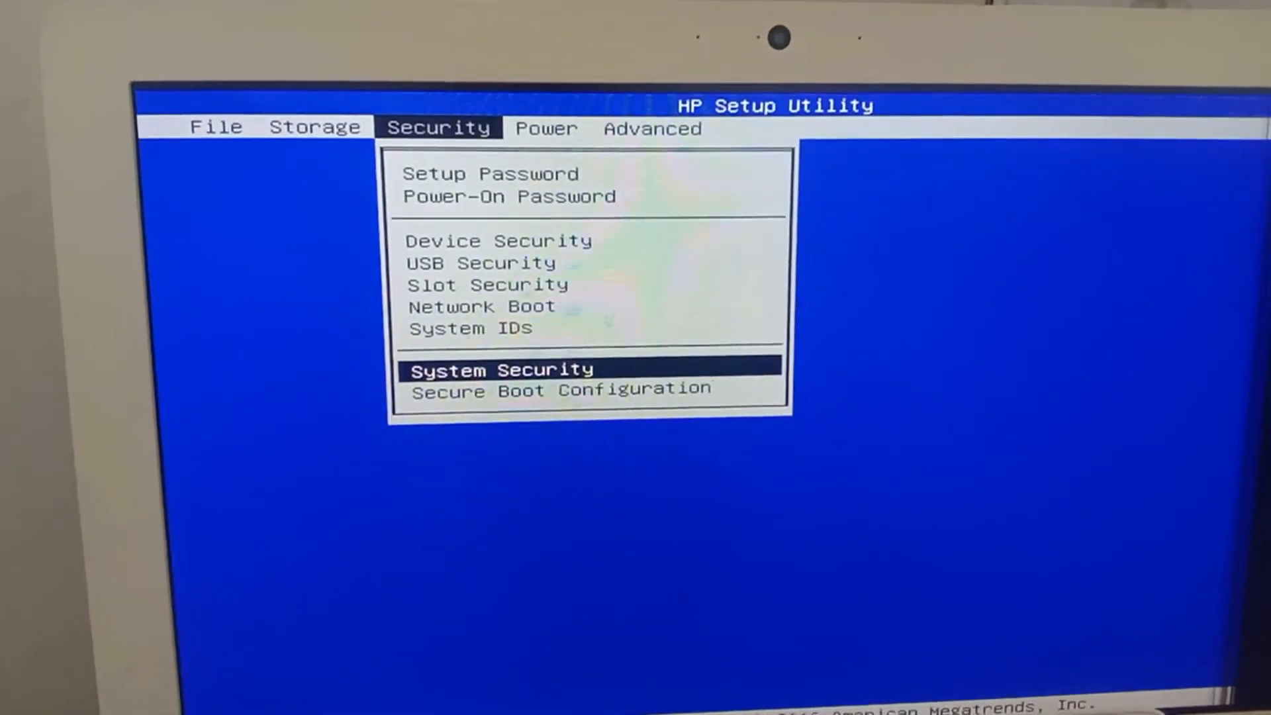
# Step: Move USB Hard Drive to first place under UEFI Boot Sources in the storage Boot Order, and accept the new order
pyautogui.press('Left')
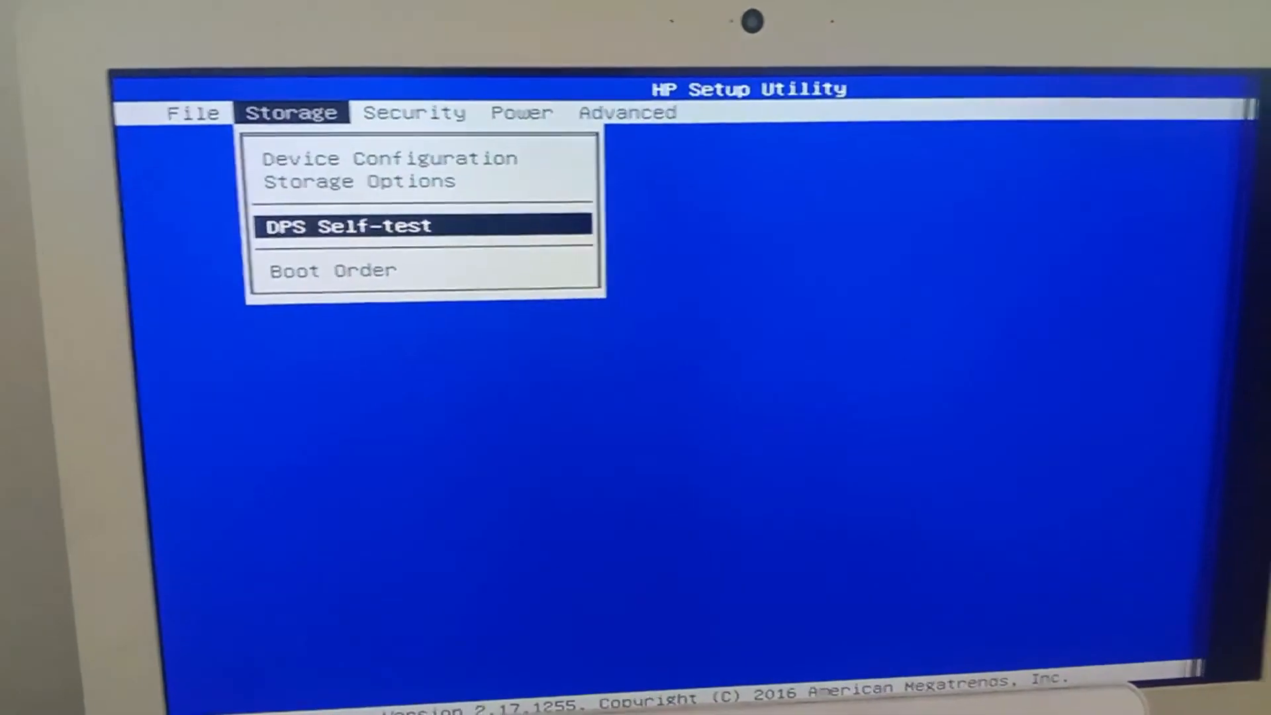
pyautogui.press('Down')
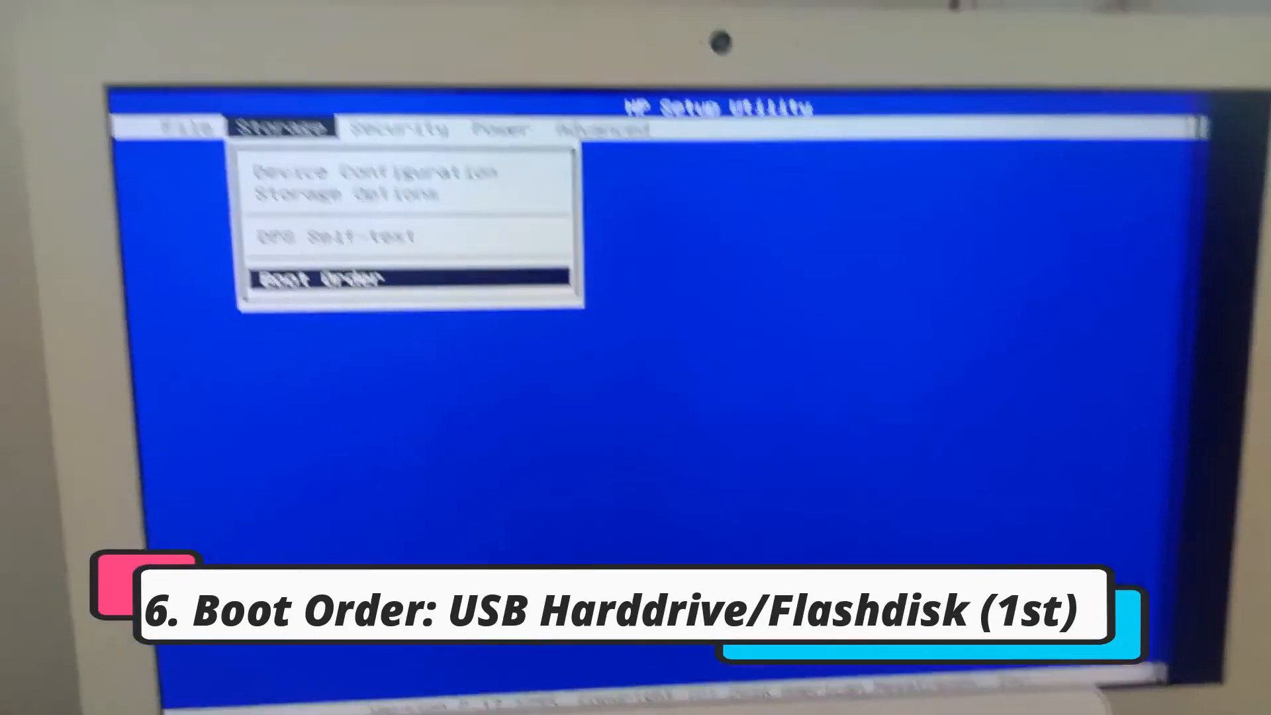
pyautogui.press('Return')
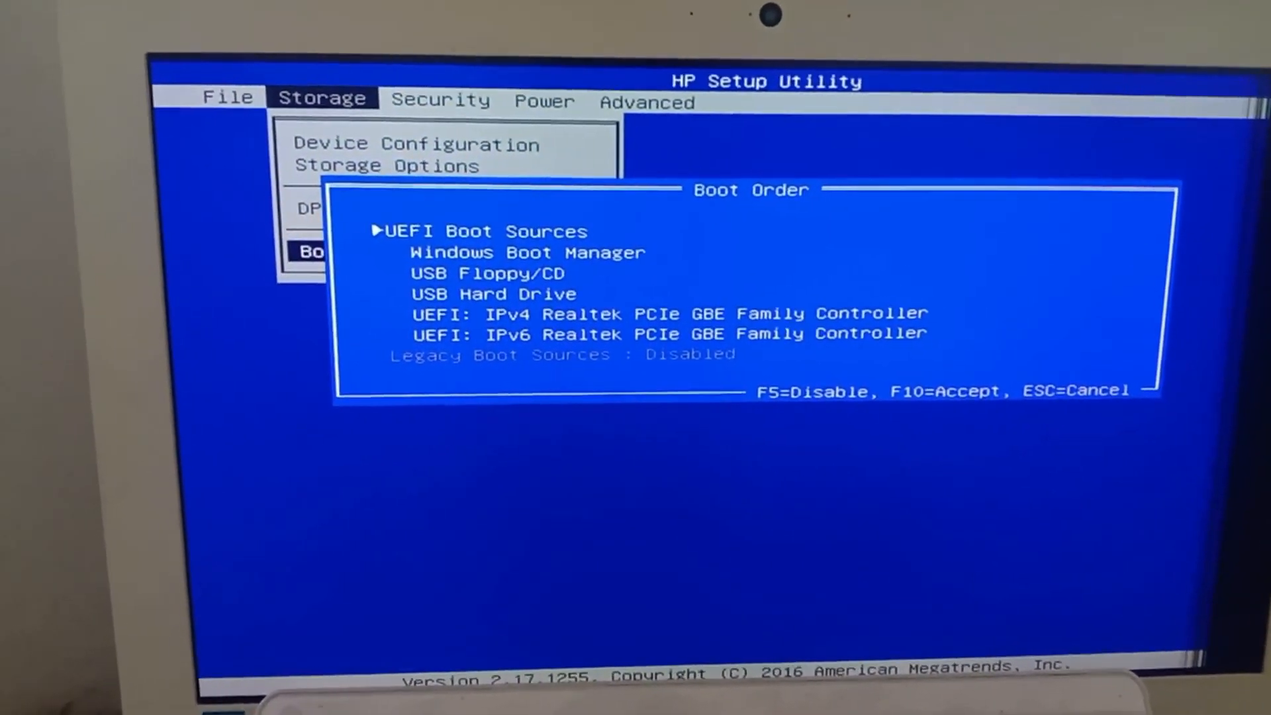
pyautogui.press('Down')
pyautogui.press('Down')
pyautogui.press('Down')
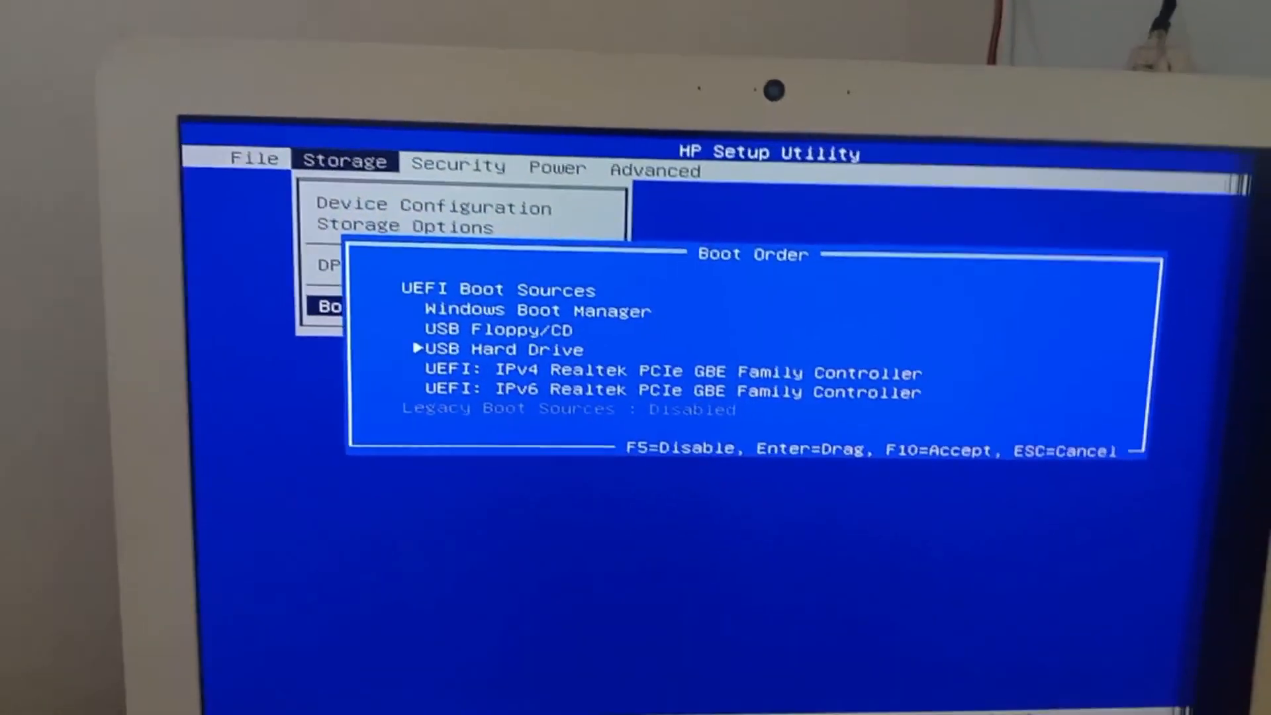
pyautogui.press('Return')
pyautogui.press('Up')
pyautogui.press('Up')
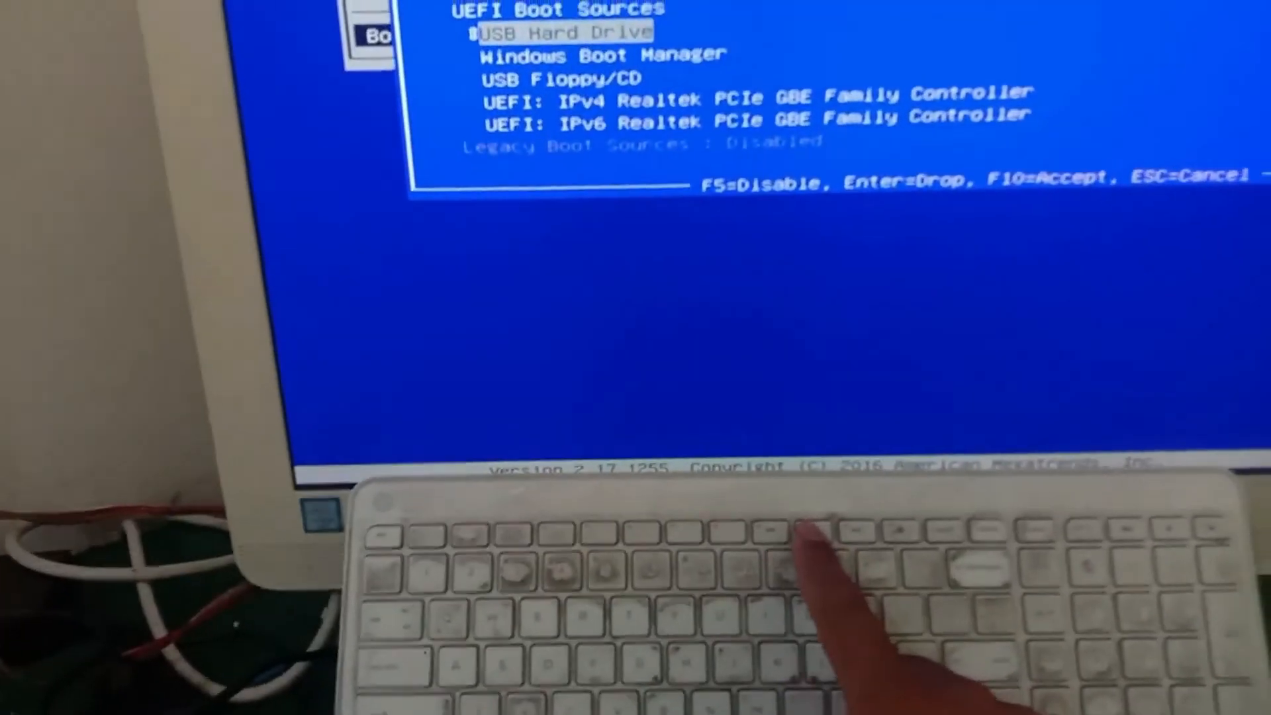
pyautogui.press('F10')
# Step: Save the BIOS changes and exit the HP Setup Utility, confirming the save
pyautogui.press('Left')
pyautogui.press('Up')
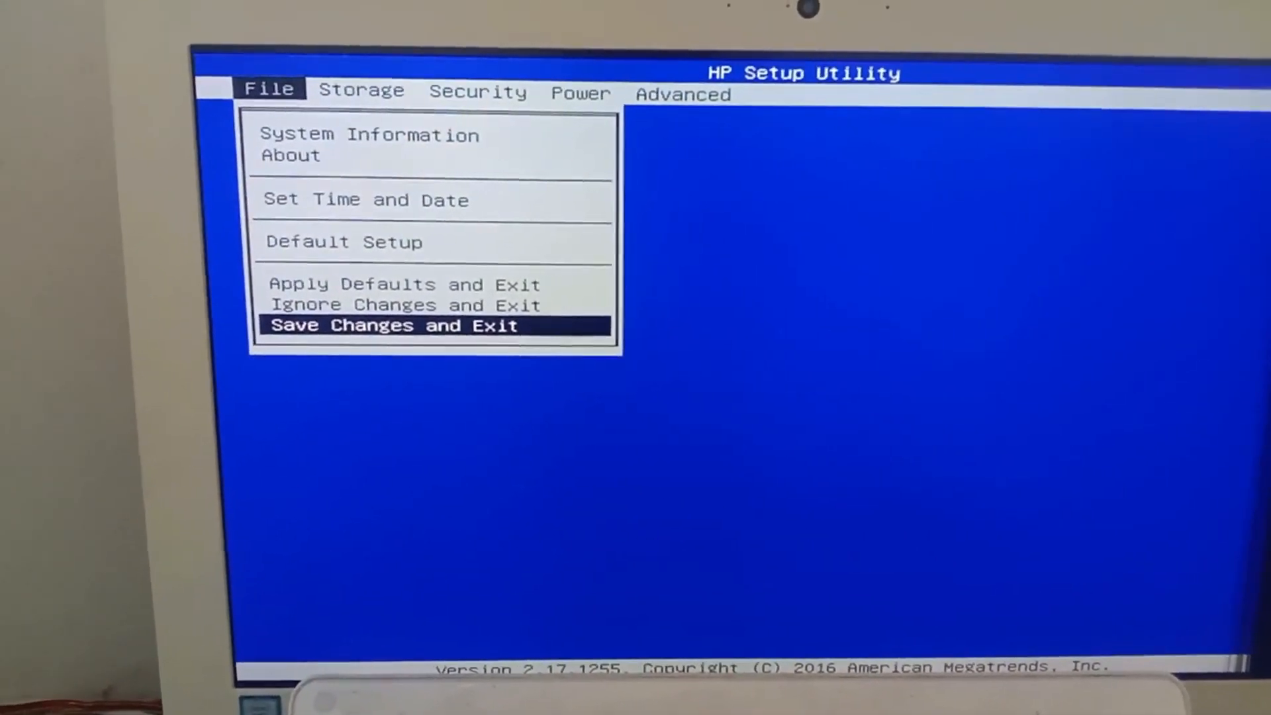
pyautogui.press('Return')
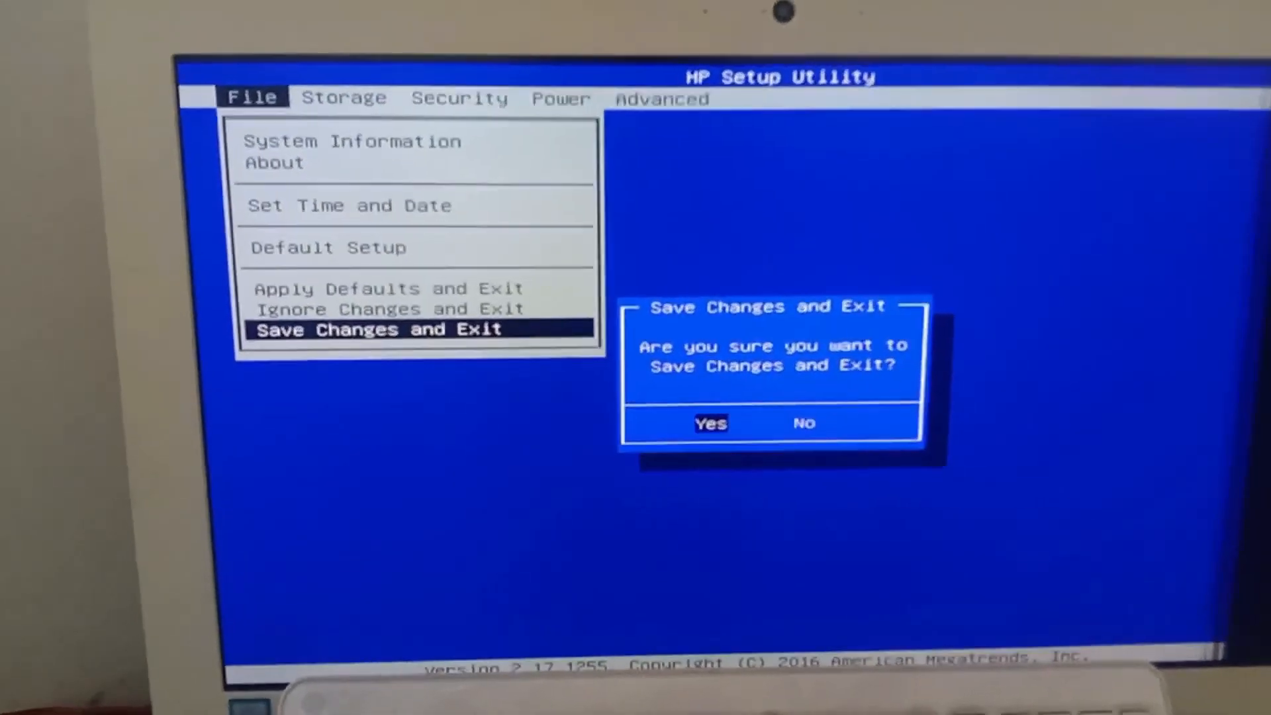
pyautogui.press('Return')
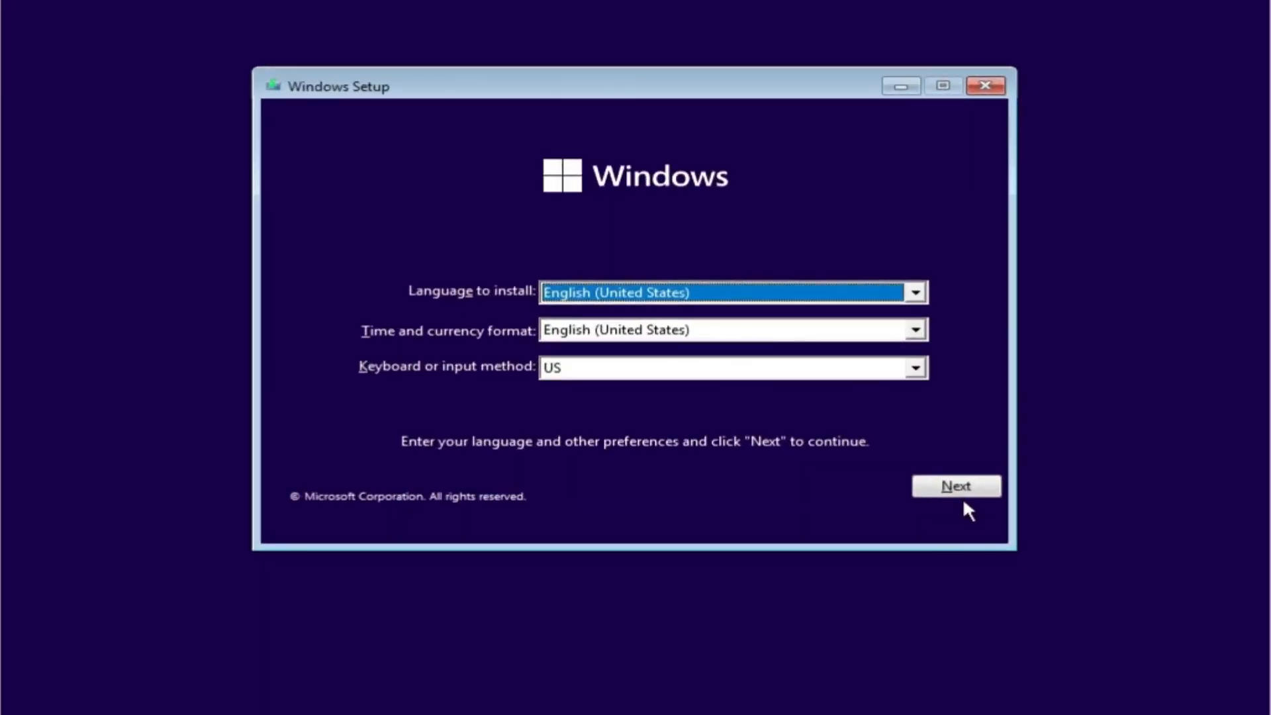
# Step: Start the Windows installation with English (United States) and the US keyboard, continuing without a product key
pyautogui.click(960, 488)
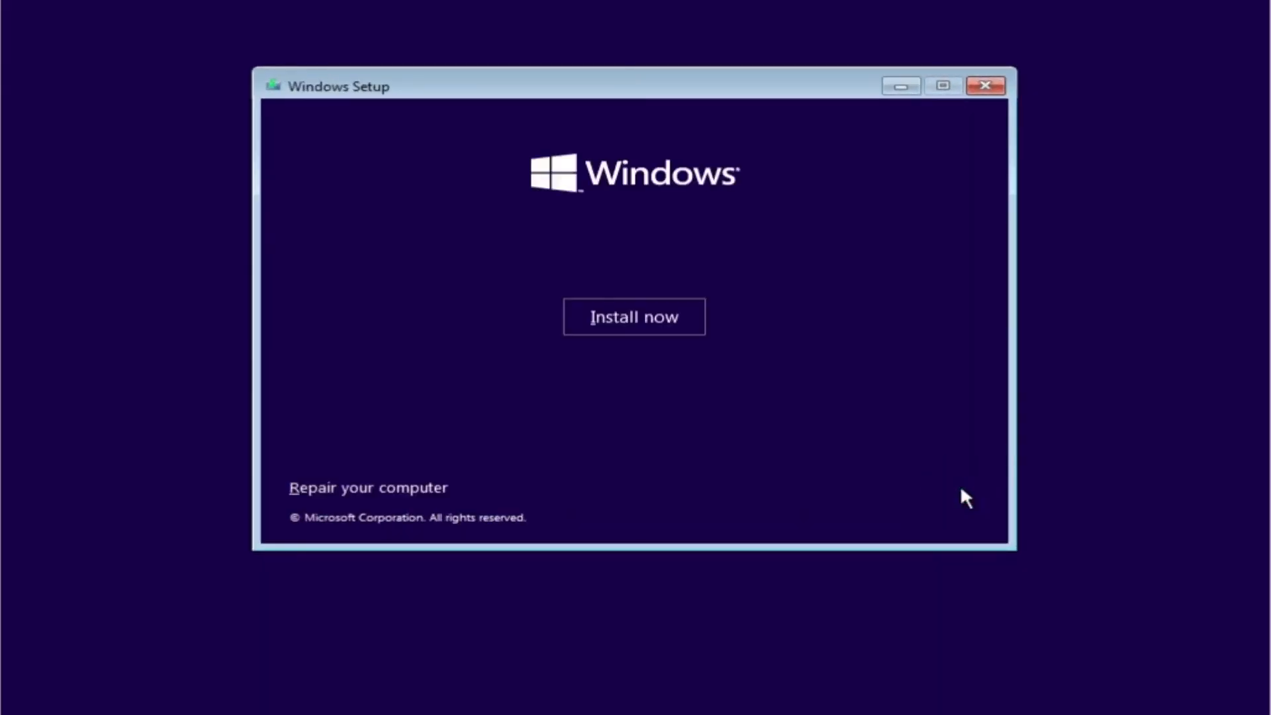
pyautogui.click(618, 330)
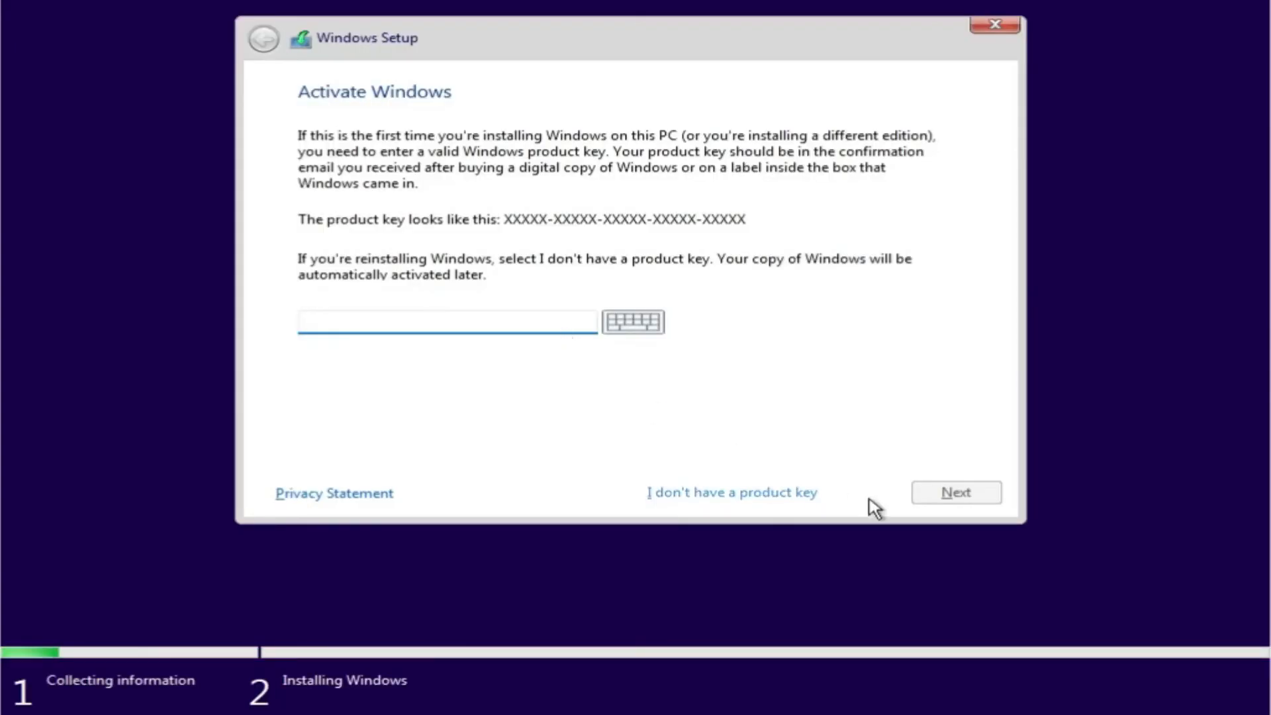
pyautogui.click(730, 501)
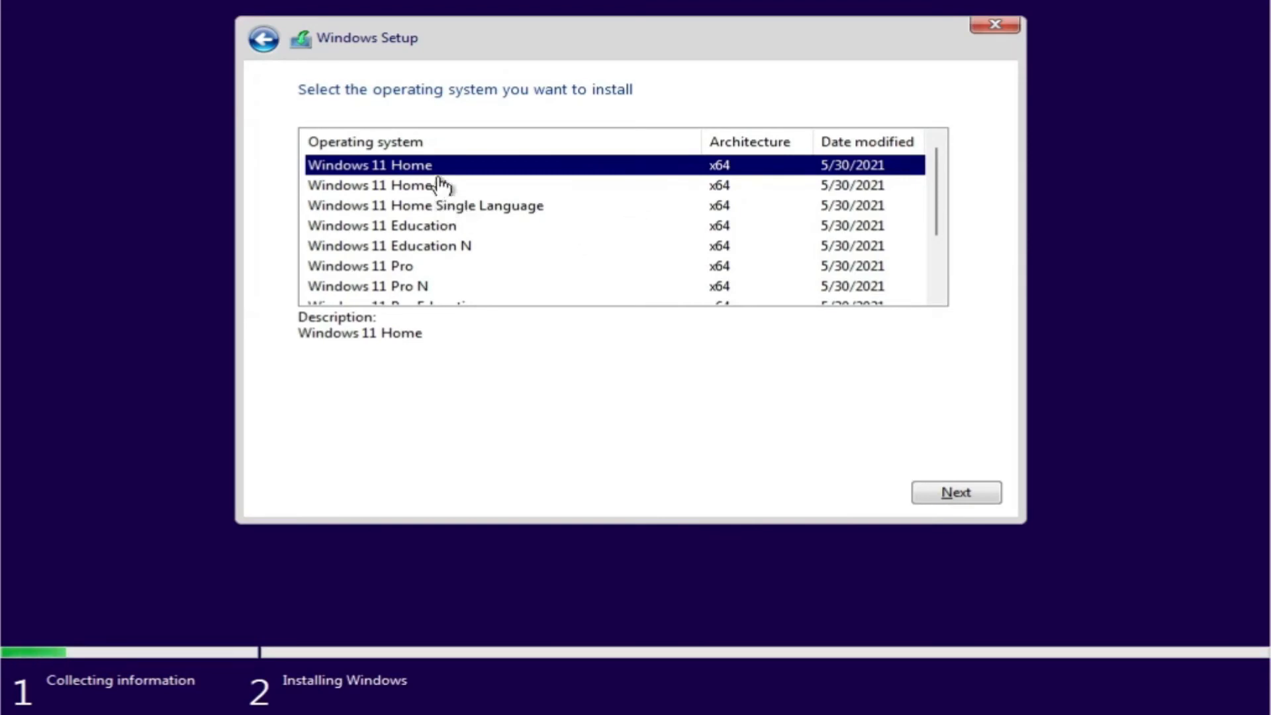
# Step: Choose Windows 11 Home as the operating system to install and accept the Microsoft license terms
pyautogui.click(964, 490)
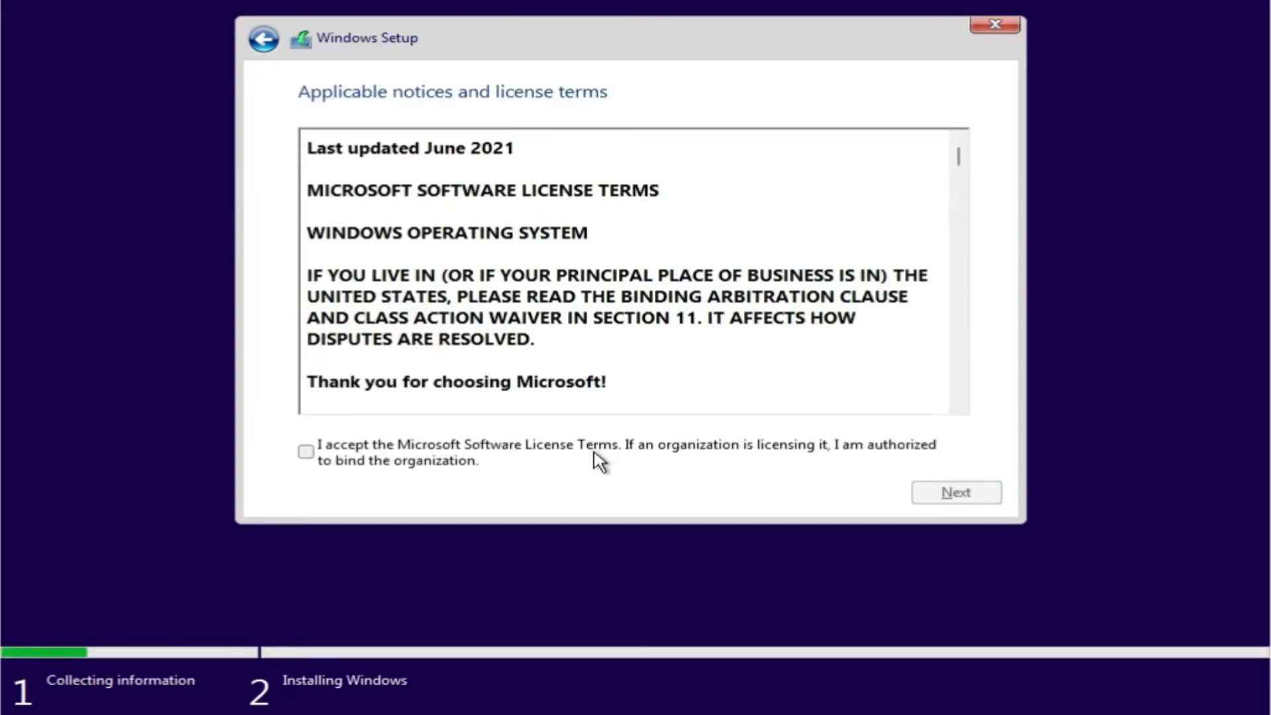
pyautogui.click(595, 454)
pyautogui.click(985, 495)
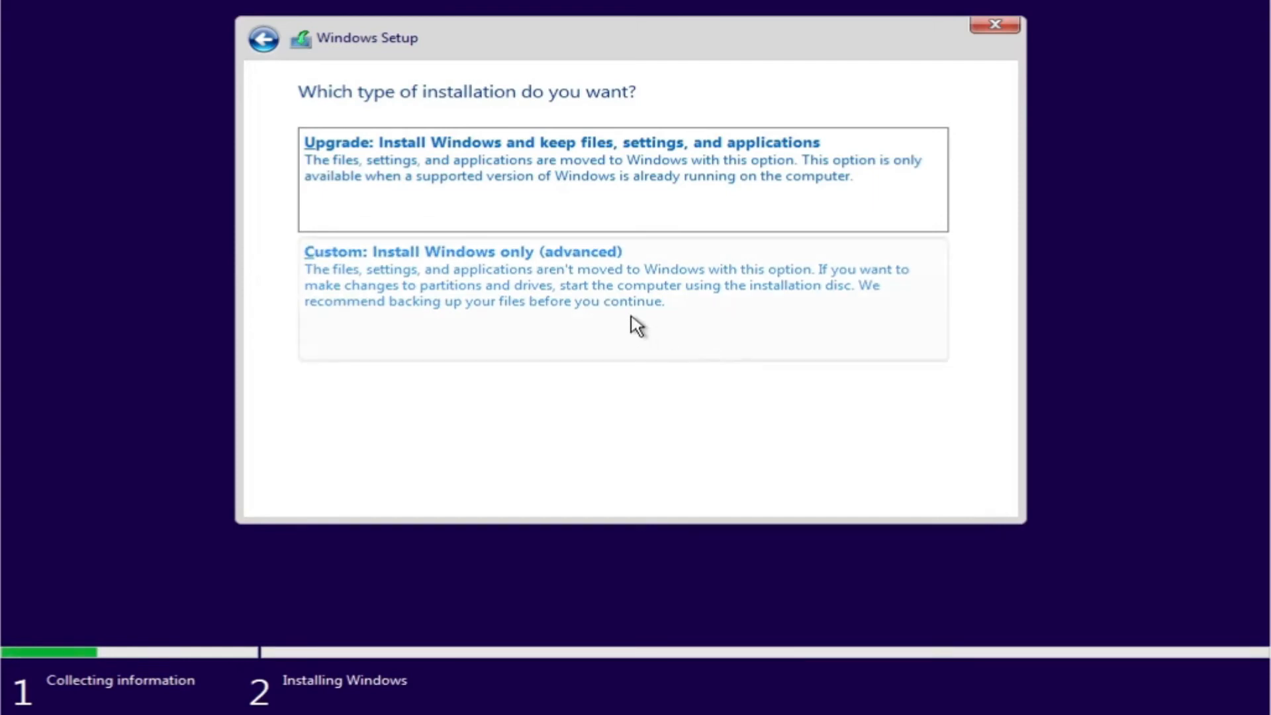
# Step: For a custom installation, create a 41195 MB partition in Drive 0's unallocated space and install Windows on Drive 0 Partition 2
pyautogui.click(580, 306)
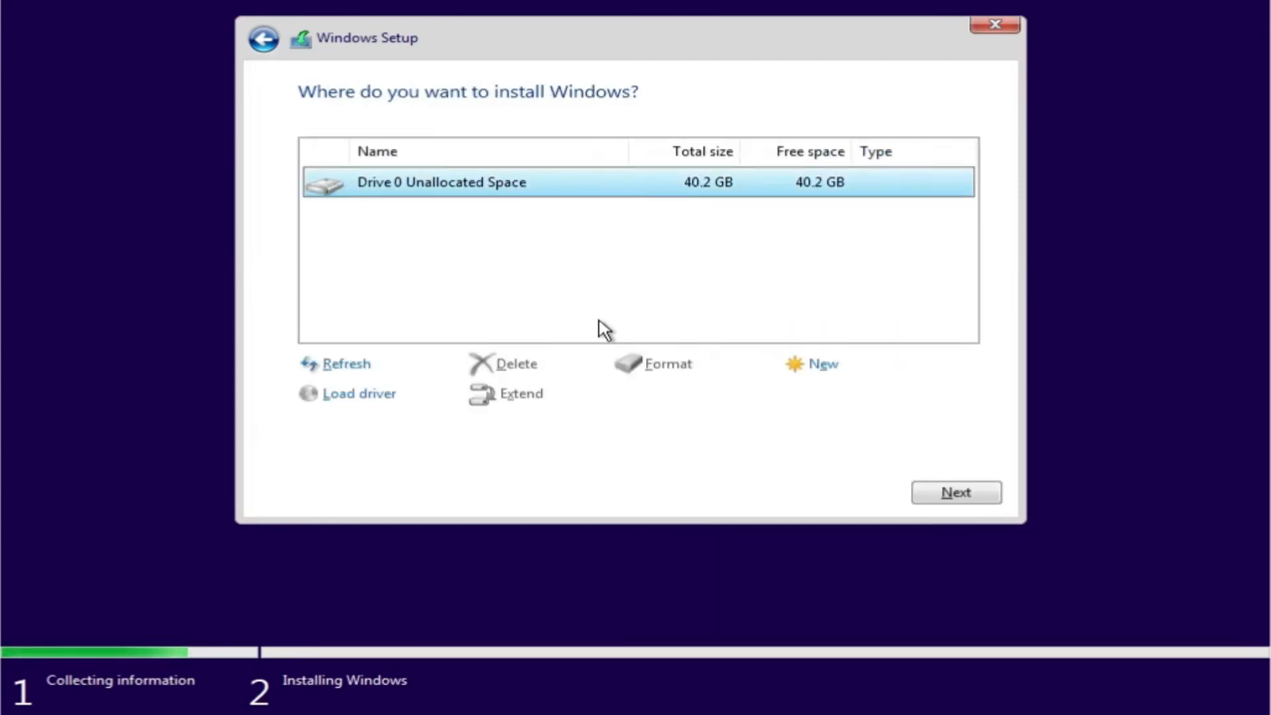
pyautogui.click(821, 365)
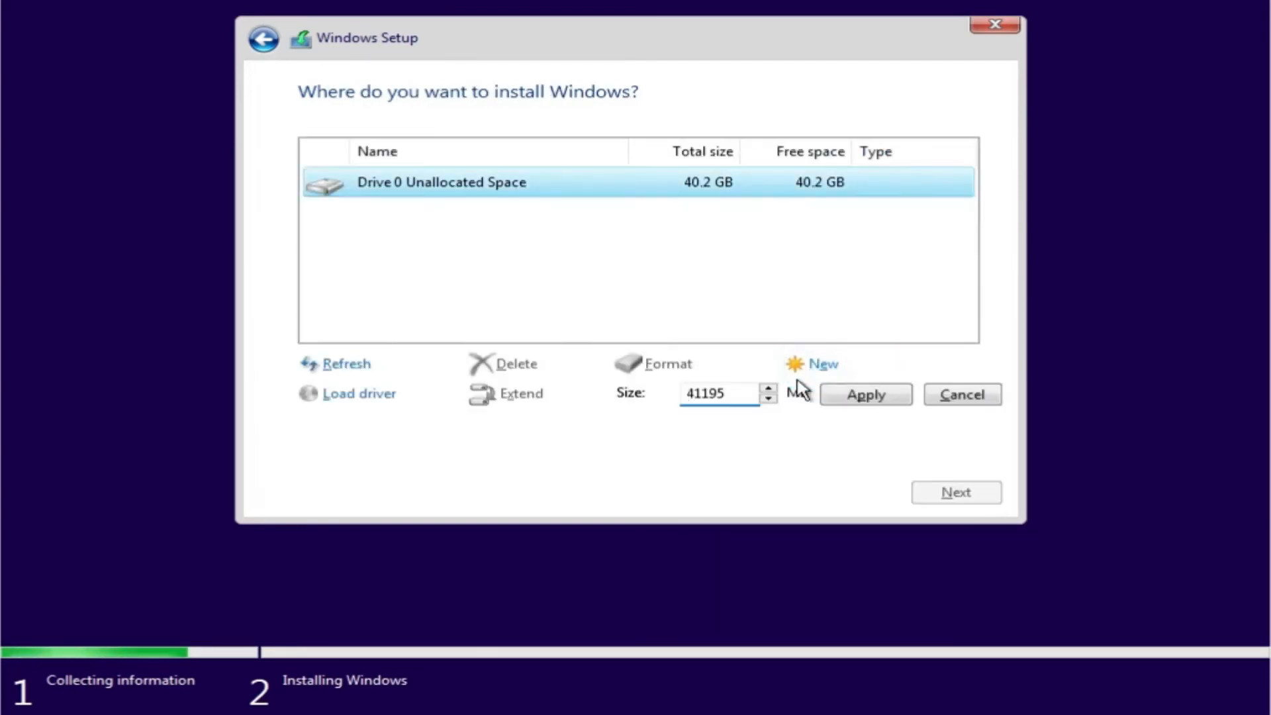
pyautogui.click(843, 399)
pyautogui.click(824, 412)
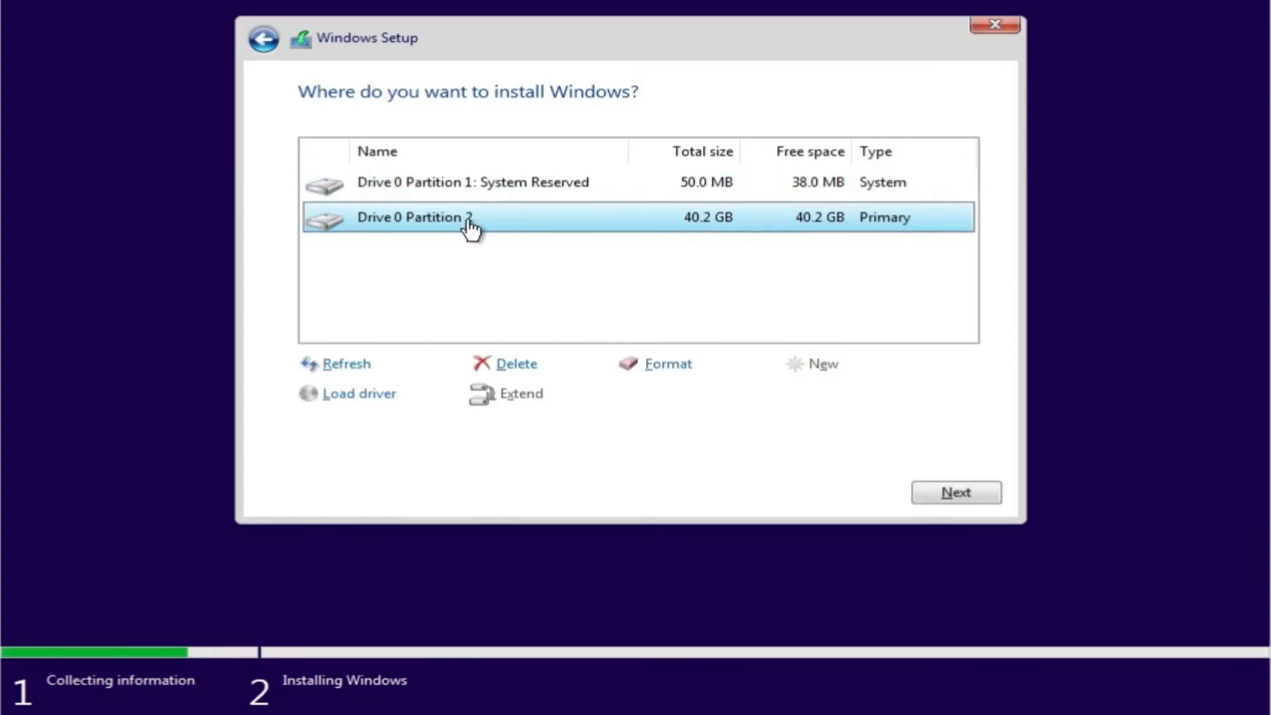
pyautogui.click(956, 500)
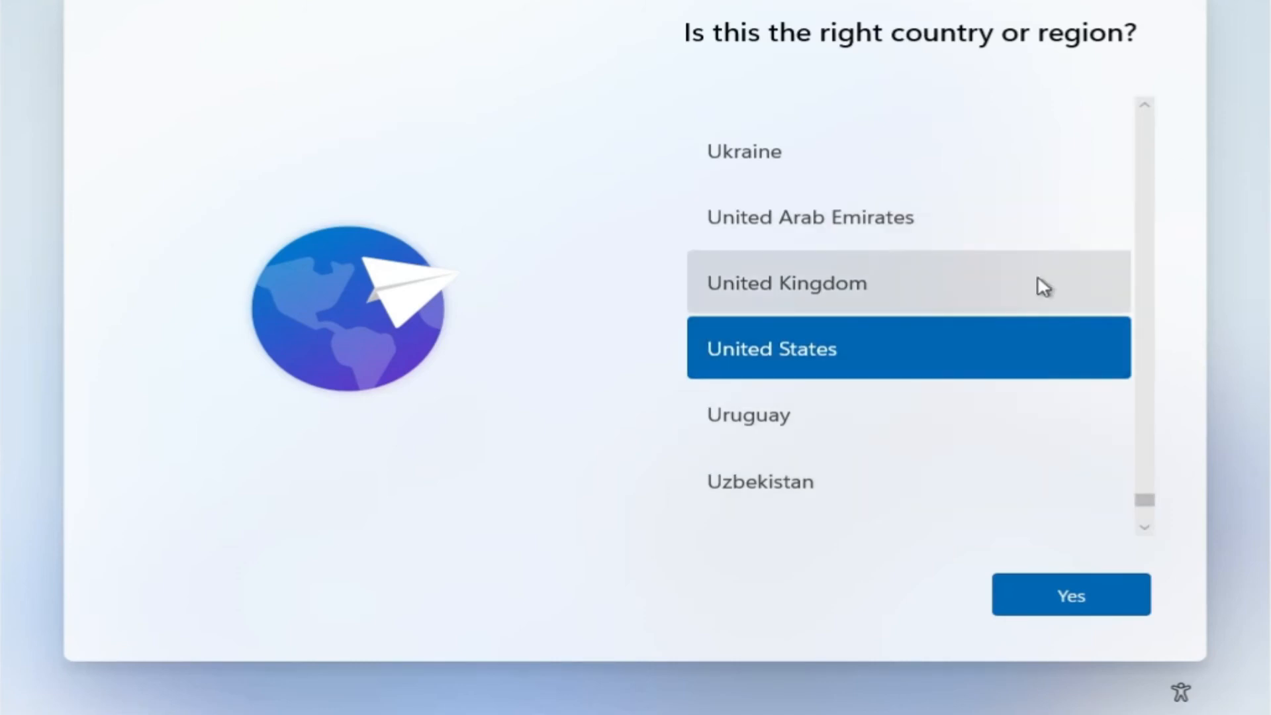
# Step: Set the country or region to Indonesia and confirm US as the keyboard layout
pyautogui.scroll(15, 903, 326)
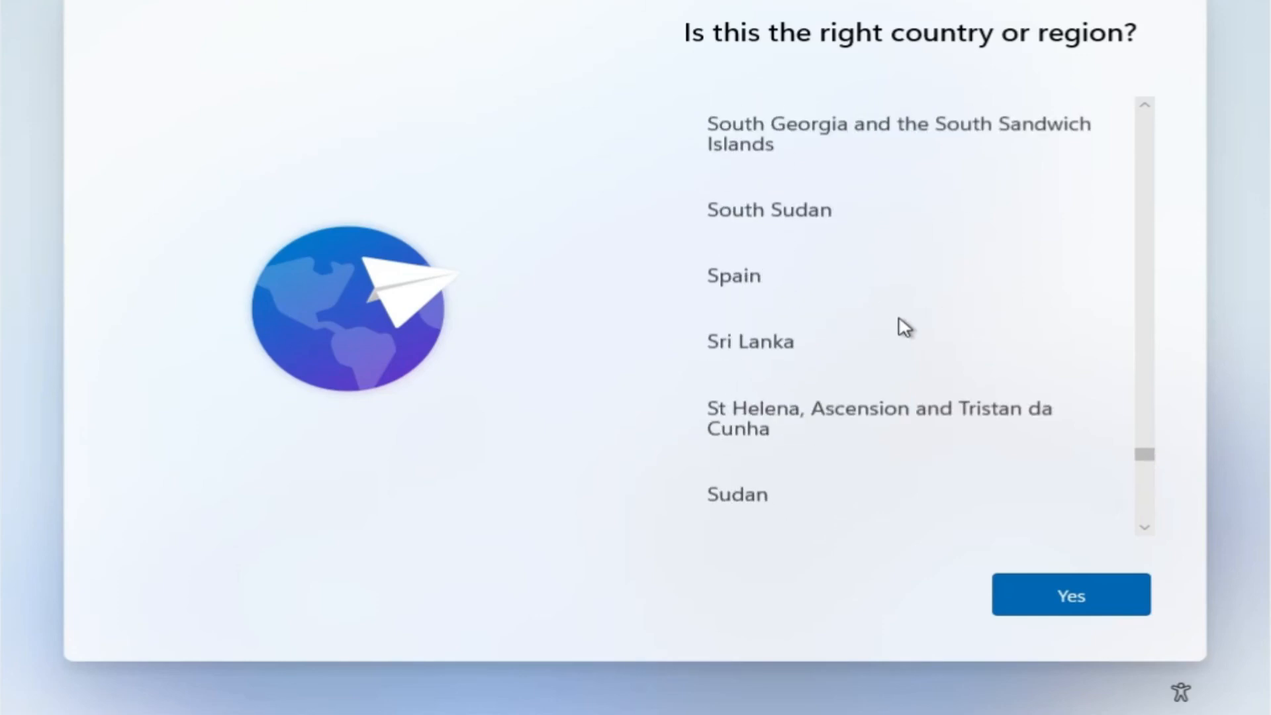
pyautogui.moveTo(1144, 445); pyautogui.dragTo(1145, 285)
pyautogui.click(760, 242)
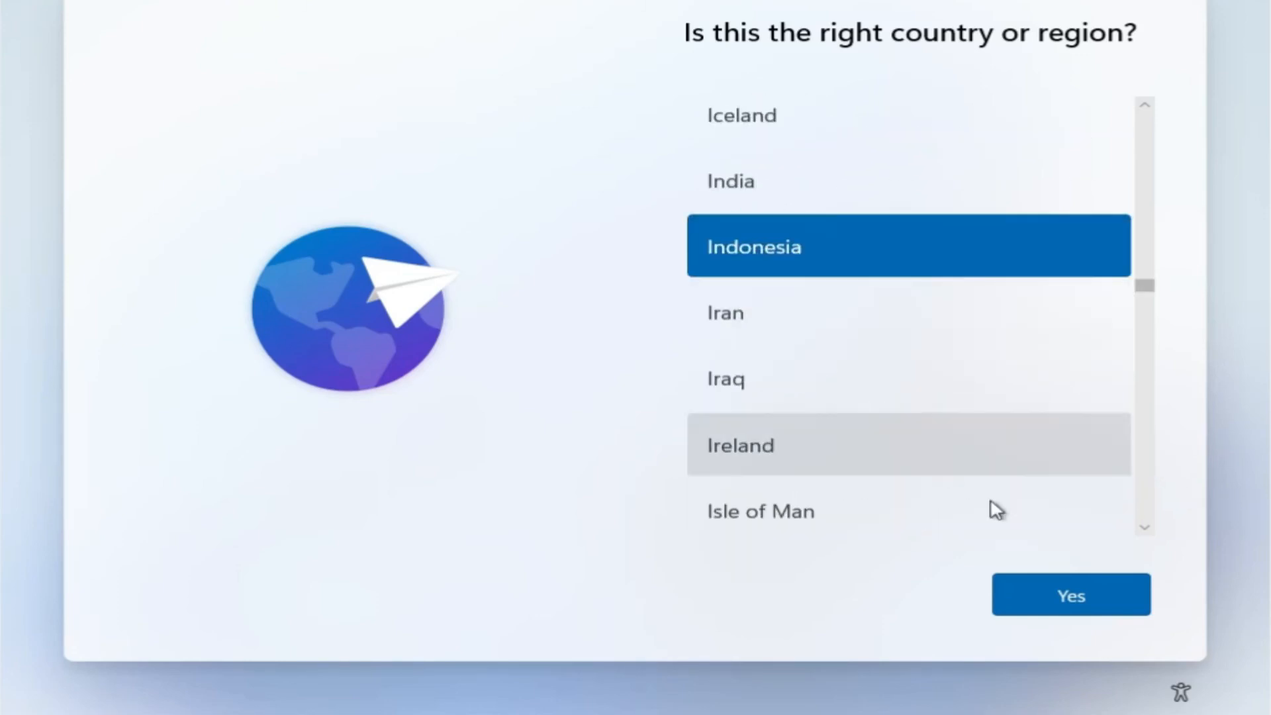
pyautogui.click(1072, 602)
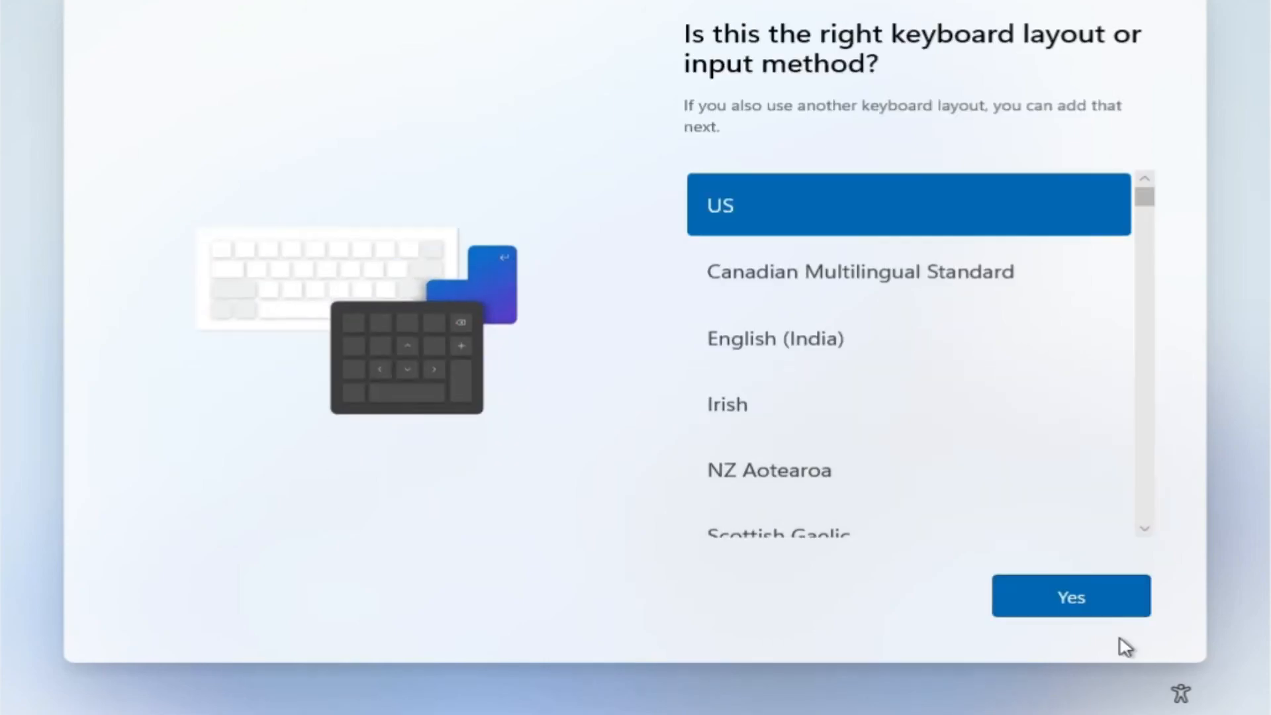
pyautogui.click(1088, 595)
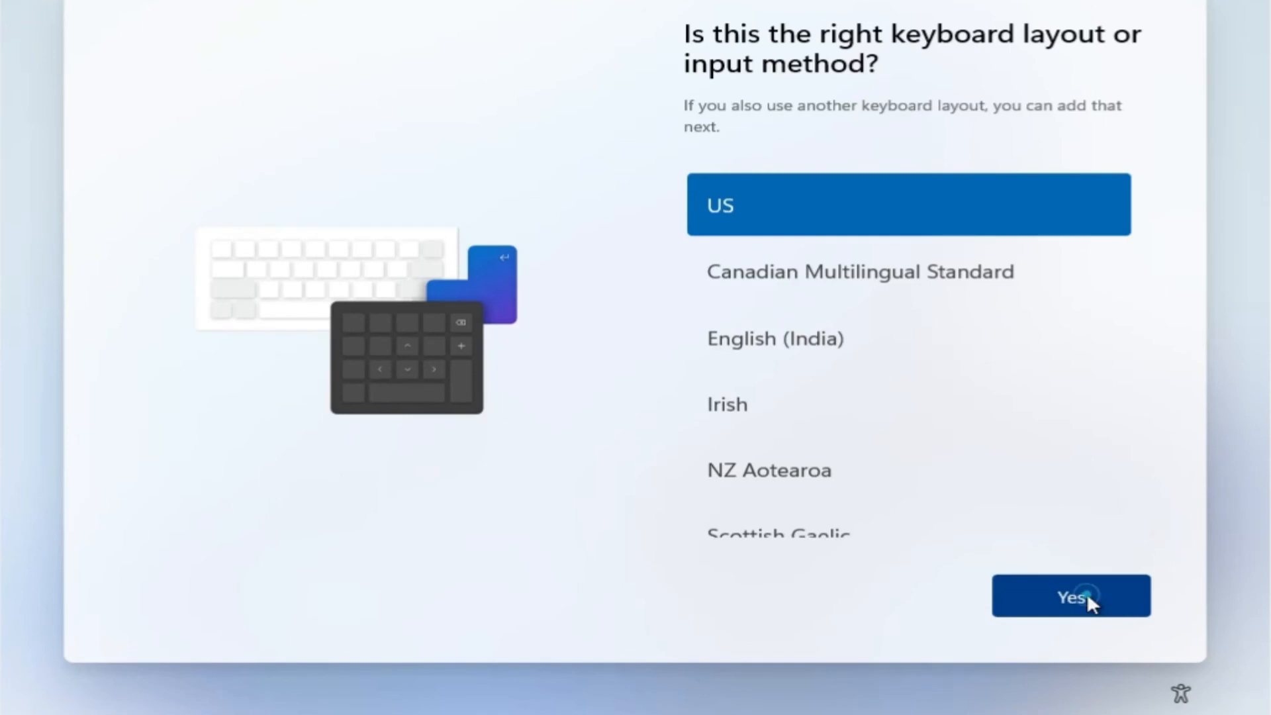
pyautogui.click(1098, 596)
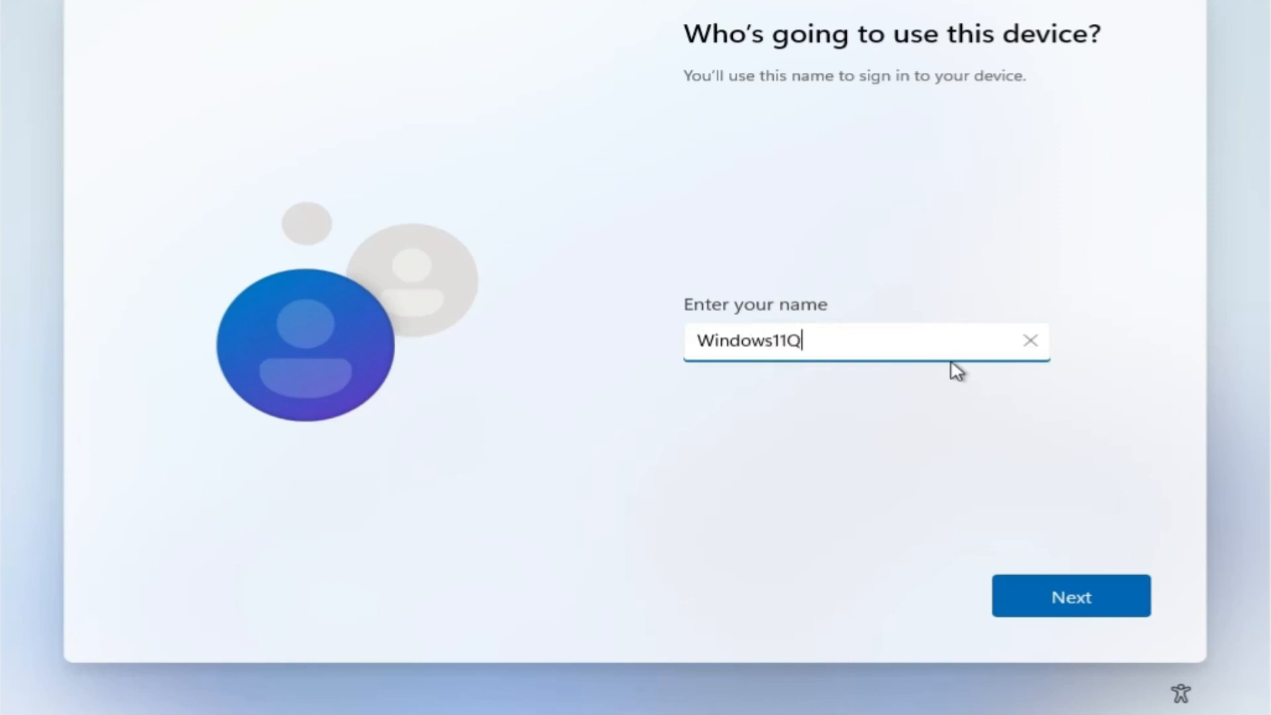
# Step: Confirm Windows11Q as the device's user name and continue with the account password left blank
pyautogui.click(1091, 600)
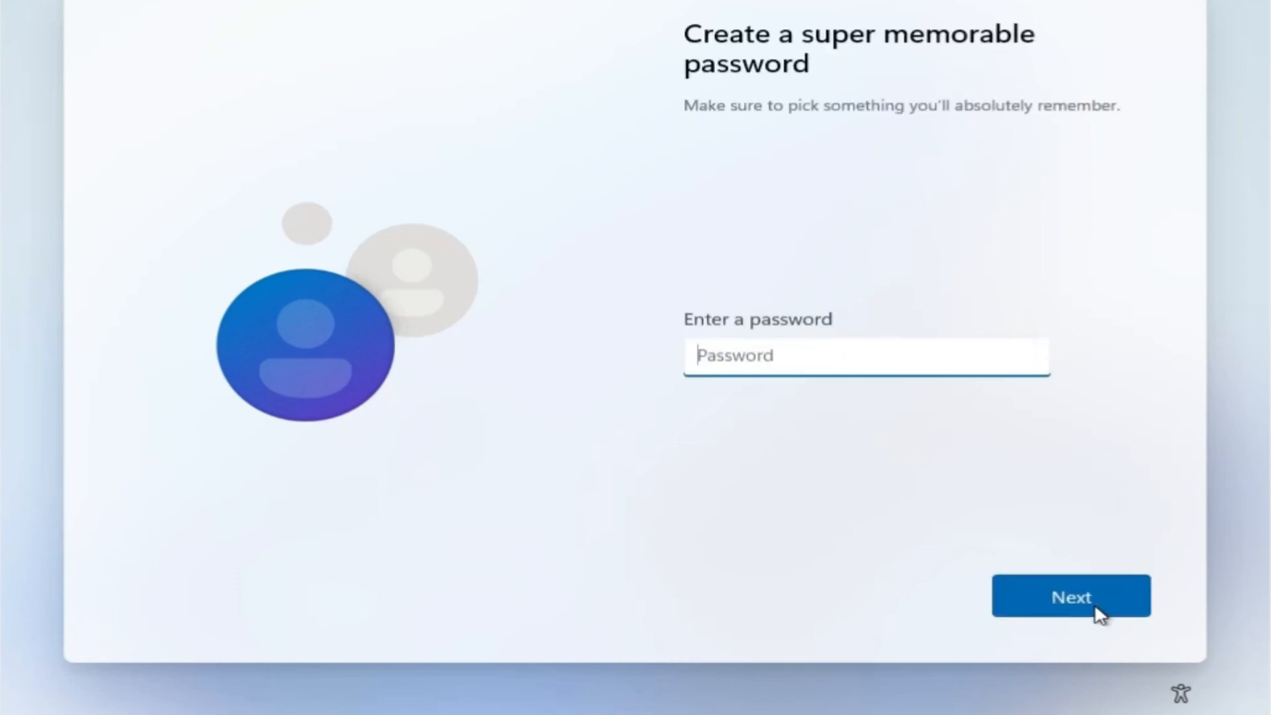
pyautogui.click(1095, 608)
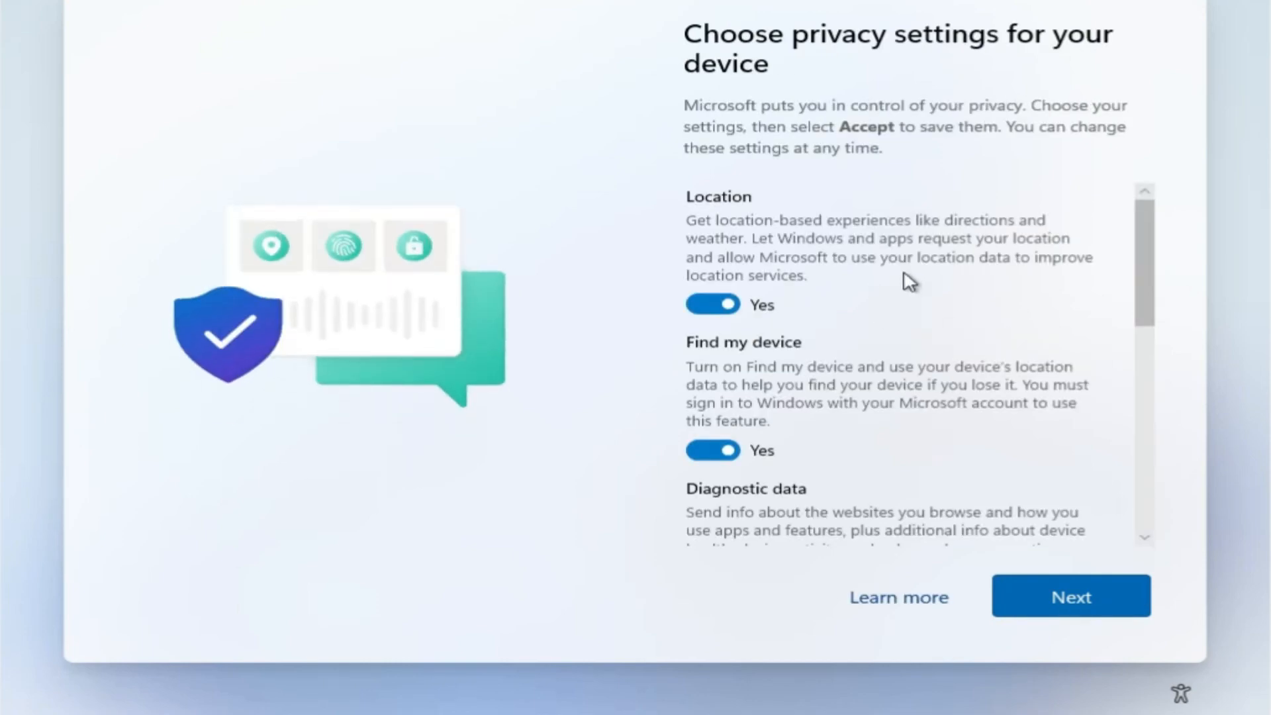
# Step: Turn off Location, Find my device, Inking & typing, Tailored experiences and Advertising ID, set Diagnostic data to Required only, and accept the privacy settings
pyautogui.click(707, 311)
pyautogui.click(719, 438)
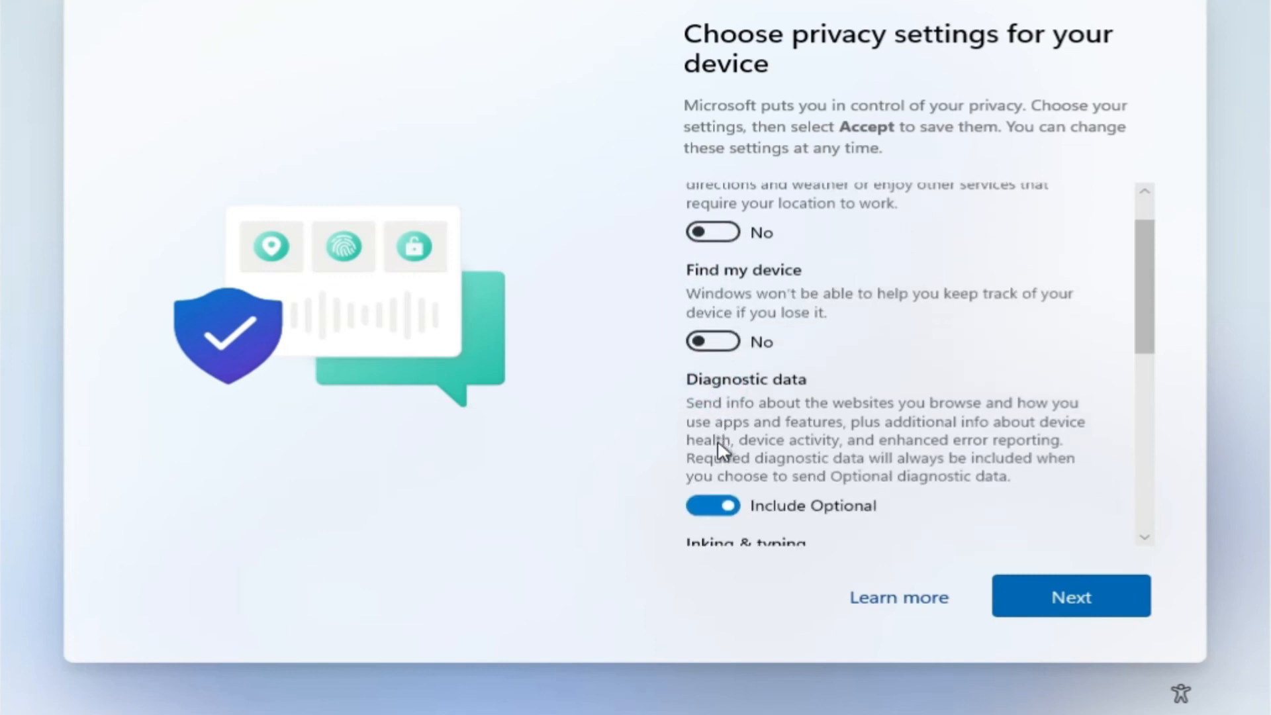
pyautogui.click(703, 507)
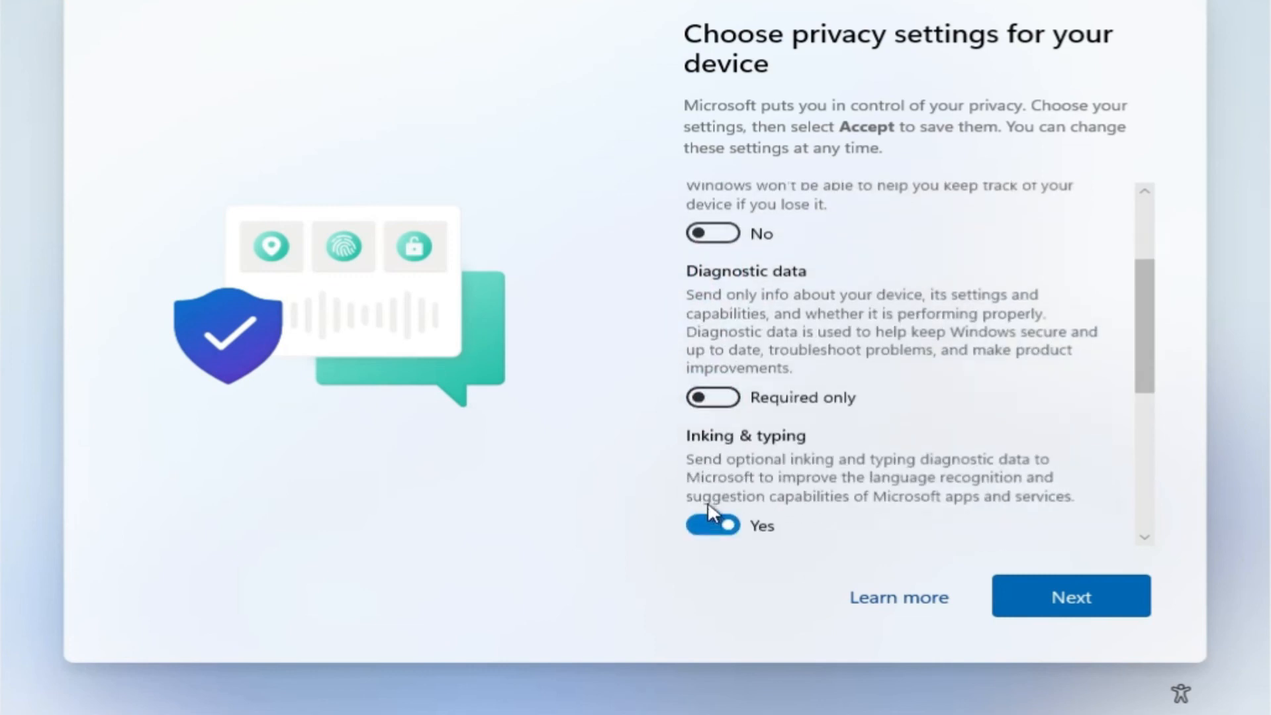
pyautogui.click(715, 530)
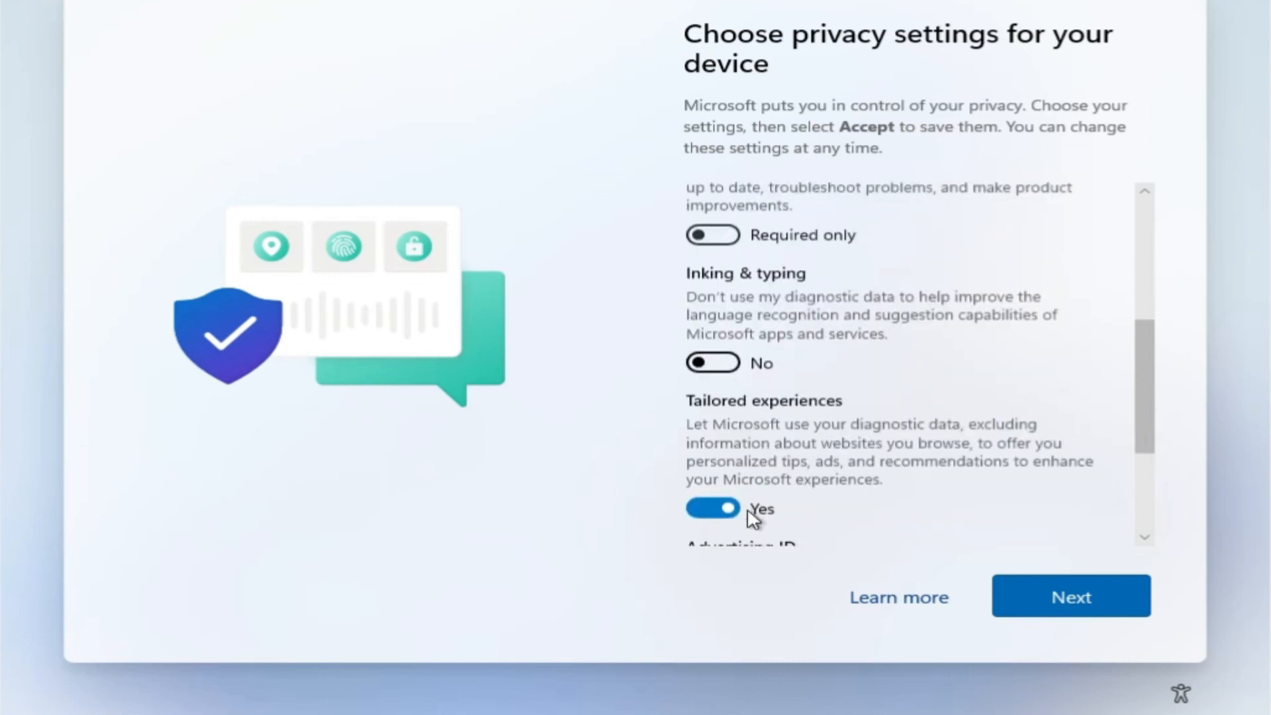
pyautogui.click(714, 510)
pyautogui.click(712, 439)
pyautogui.click(1085, 612)
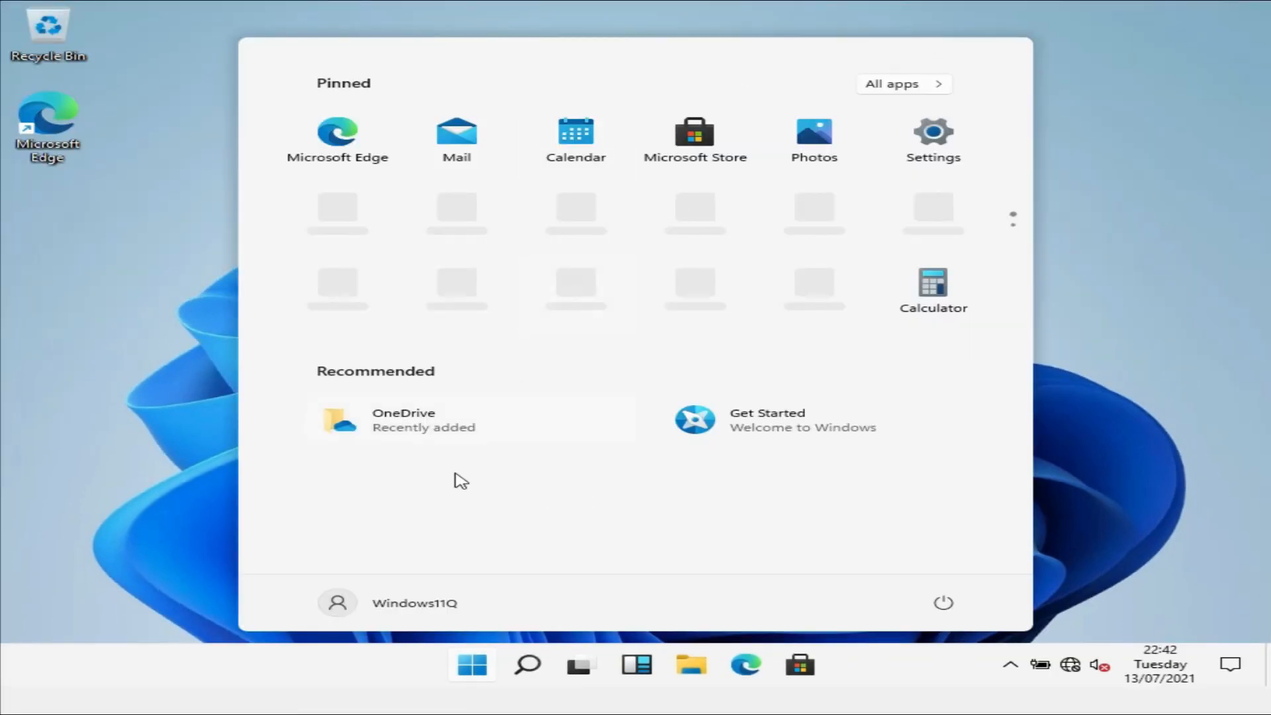
# Step: View the Start menu of the new installation and show This PC in a maximized File Explorer window
pyautogui.click(1118, 383)
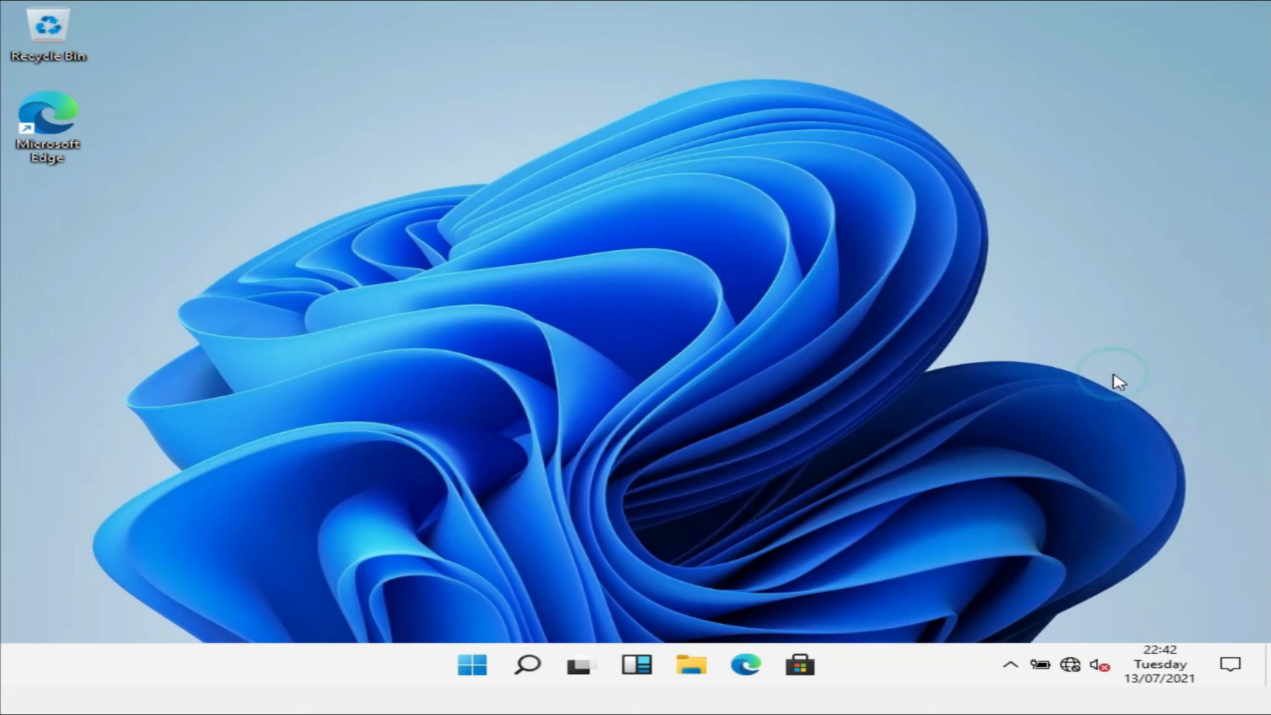
pyautogui.click(472, 665)
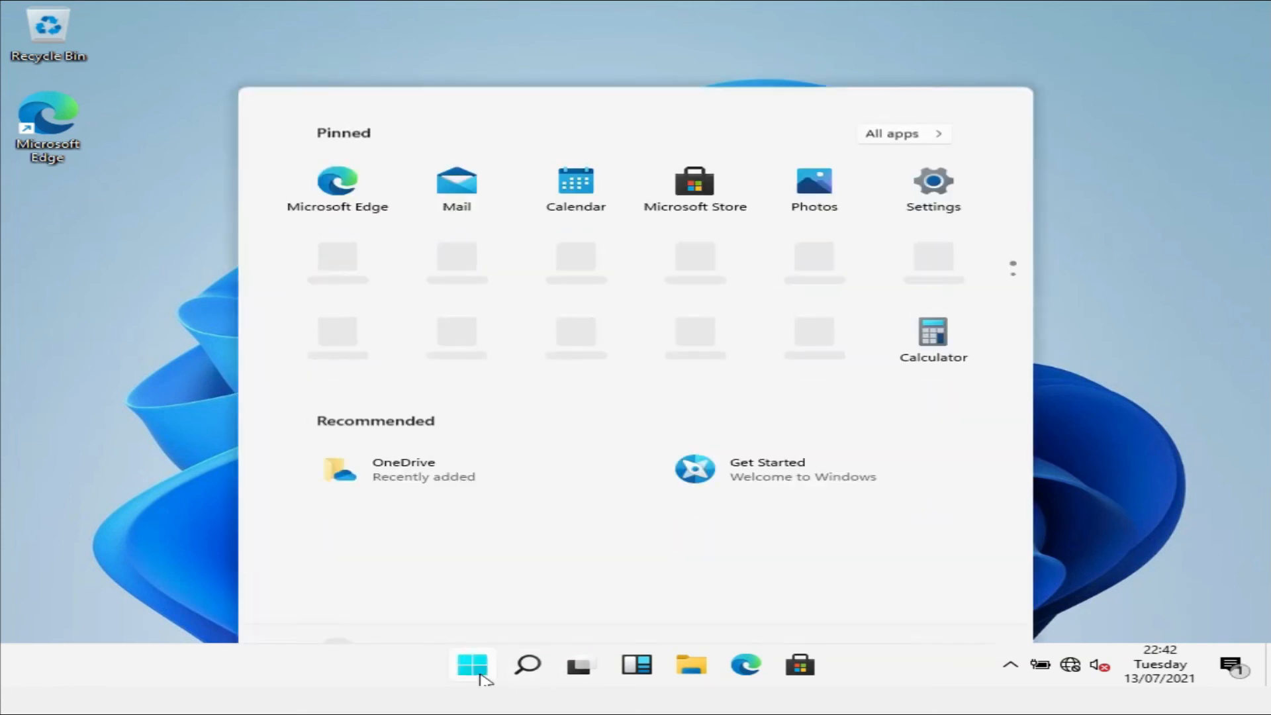
pyautogui.click(691, 665)
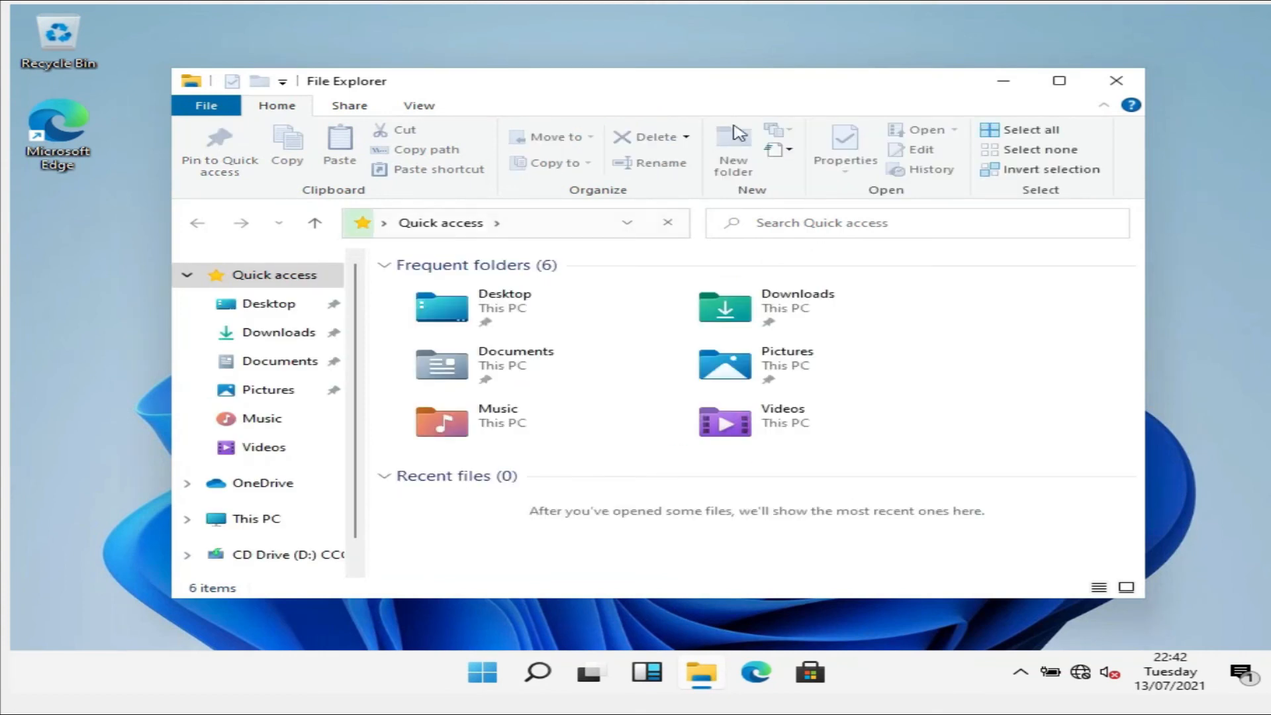
pyautogui.click(1061, 83)
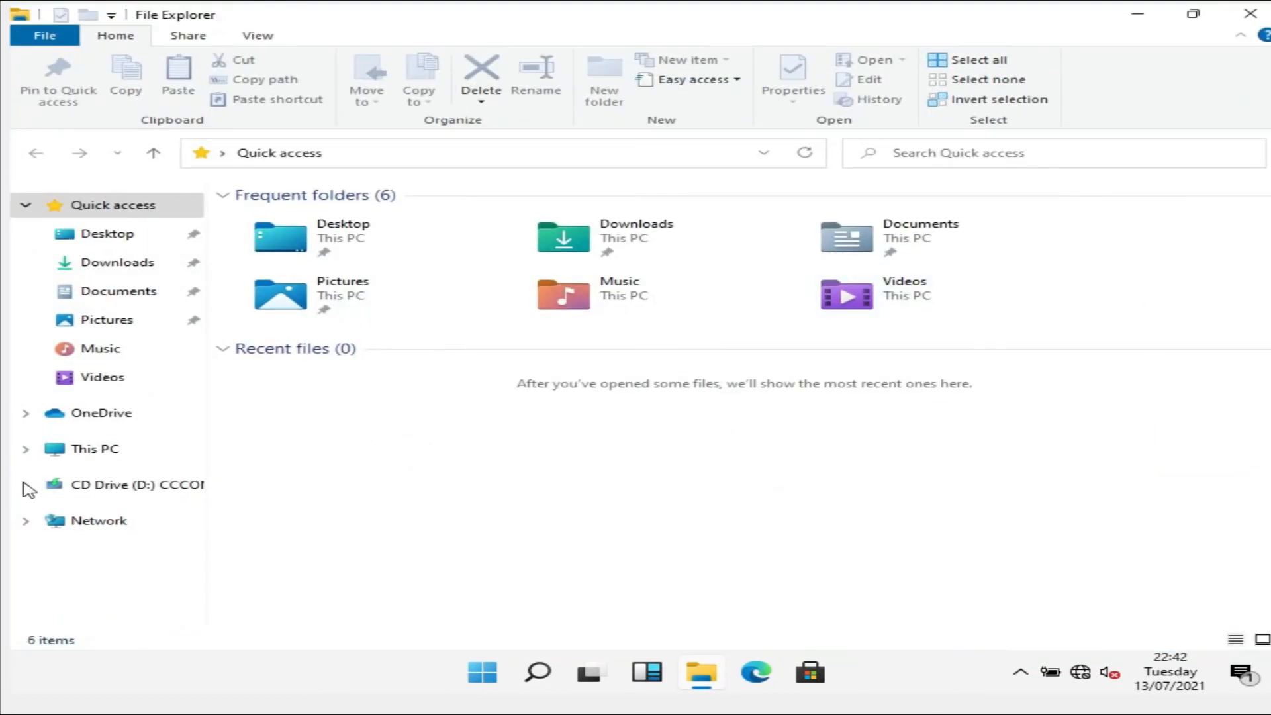
pyautogui.click(93, 448)
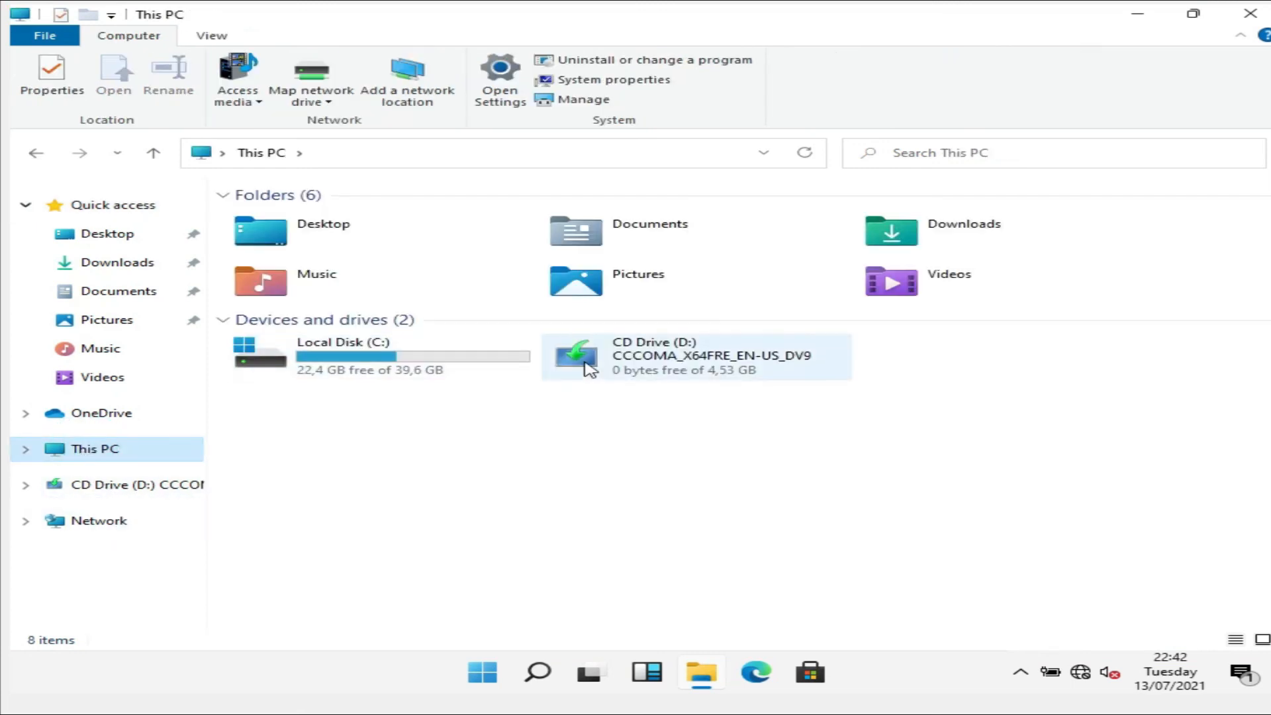